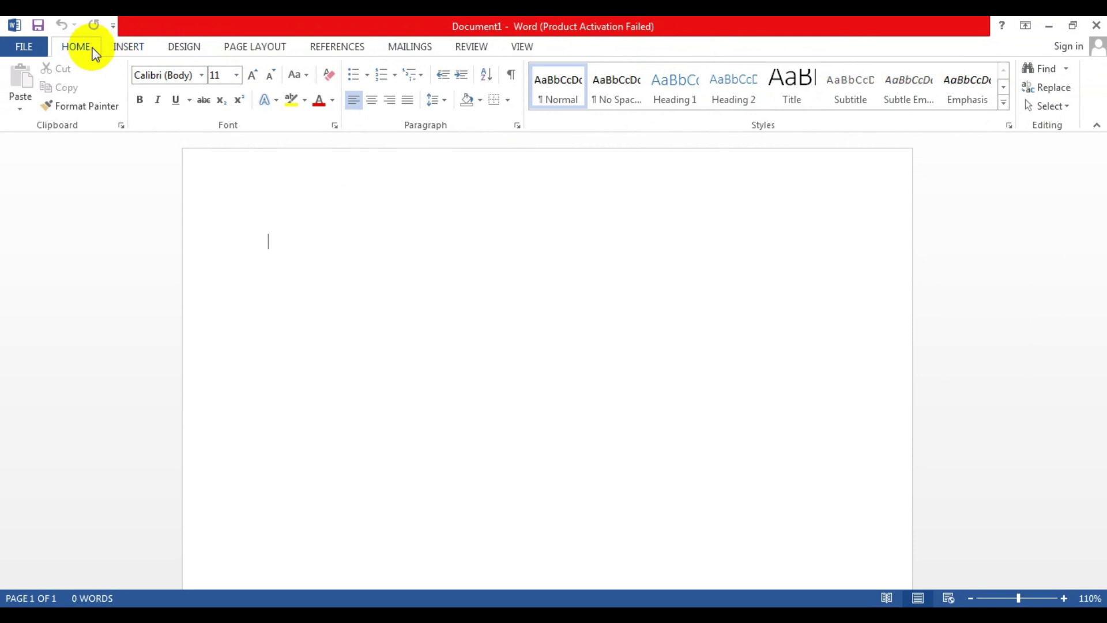
click(128, 51)
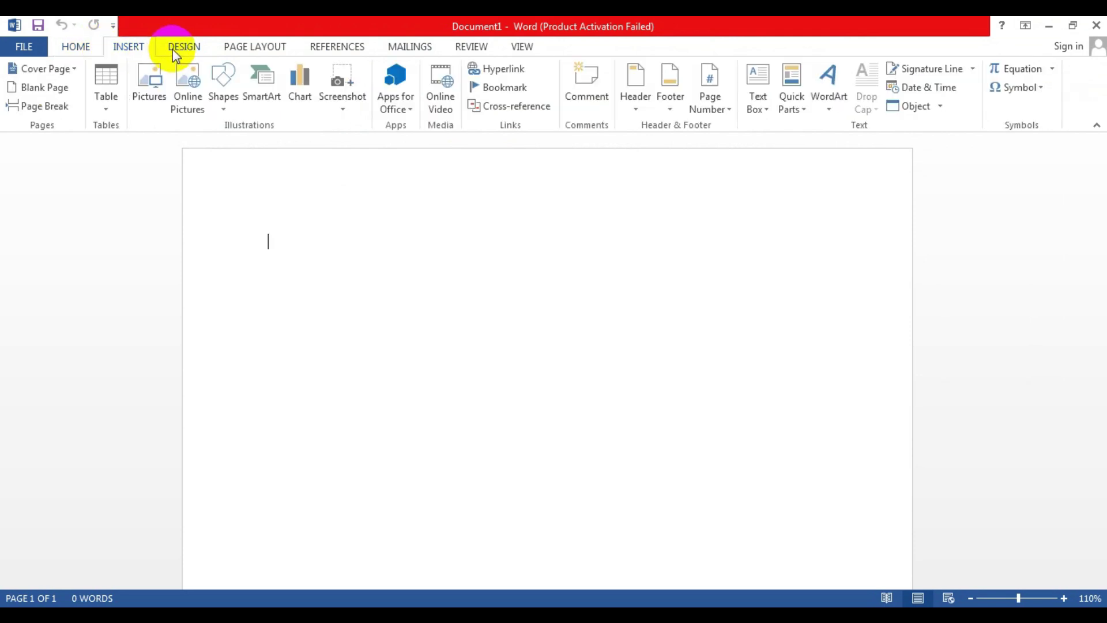
click(76, 47)
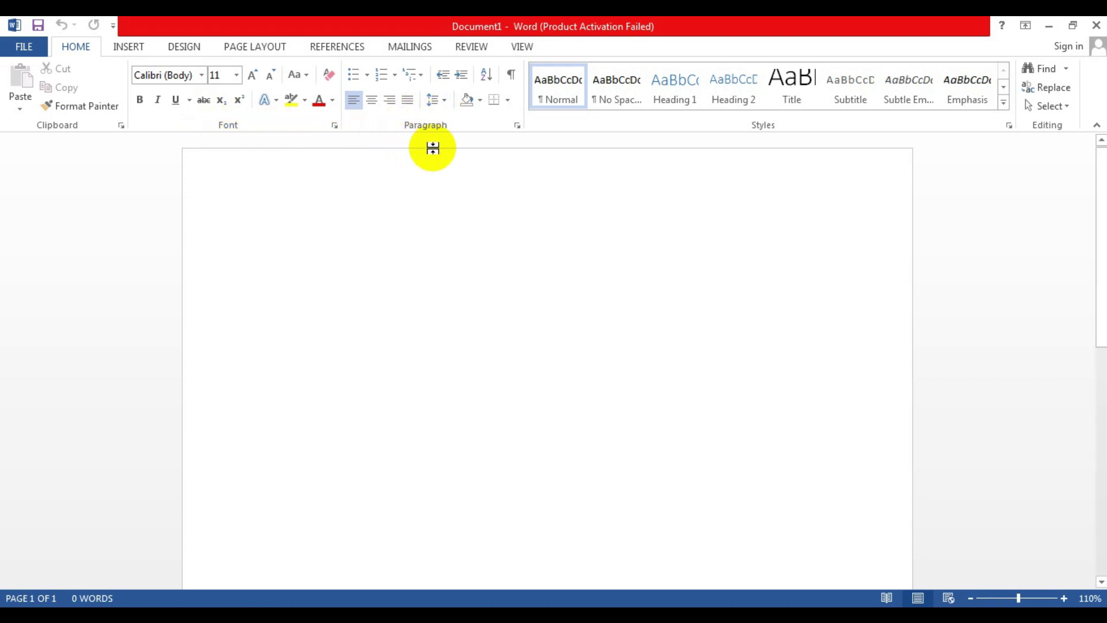
click(136, 49)
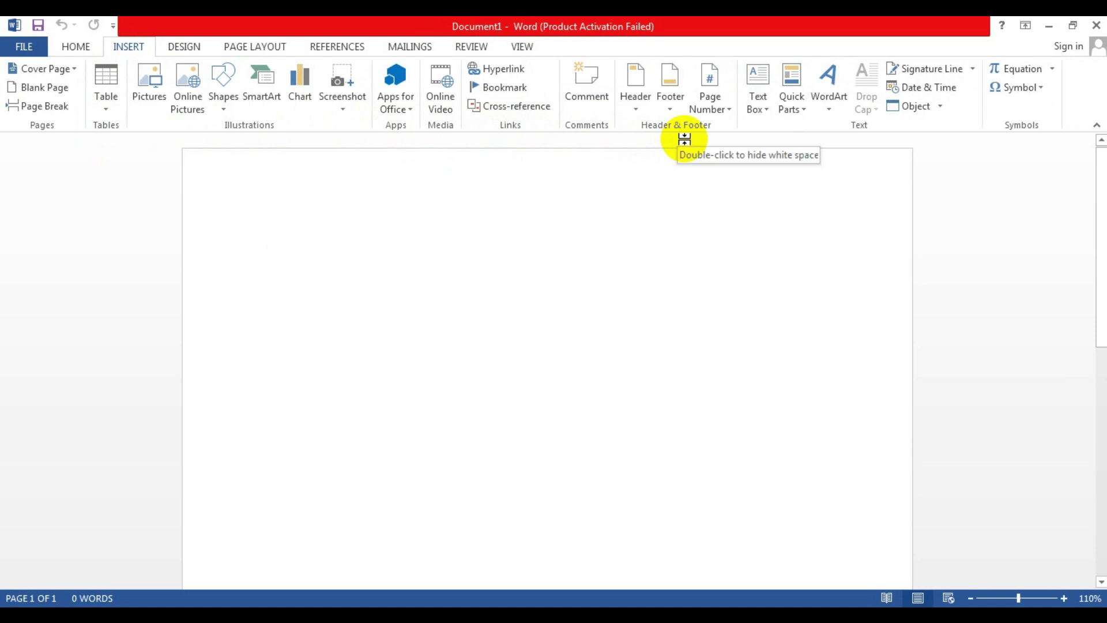
click(78, 47)
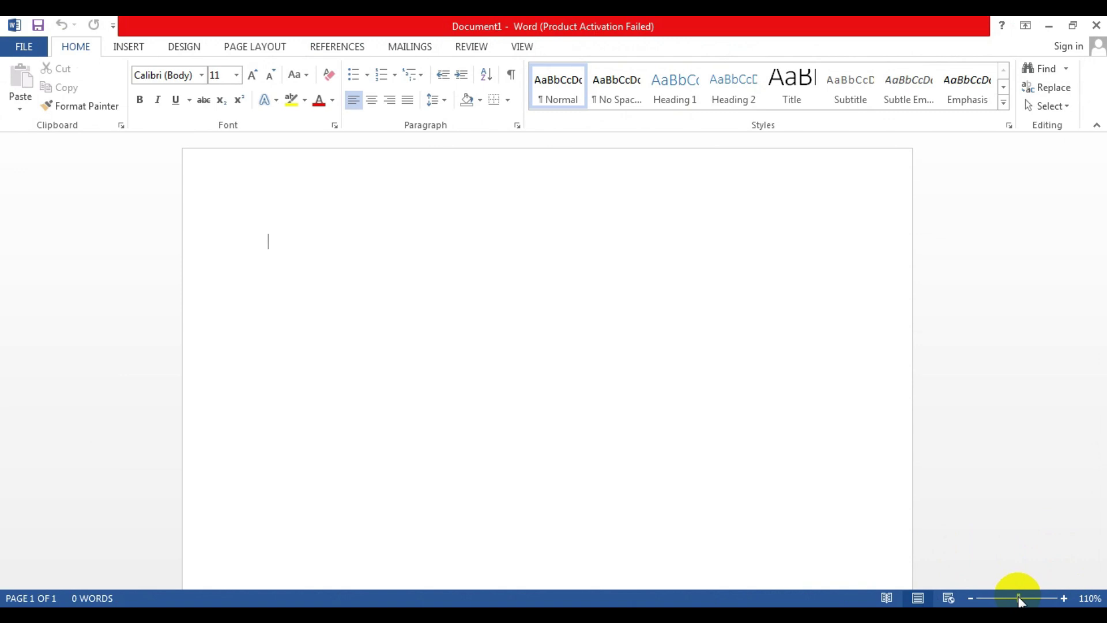
Set the page zoom to 100%, zoom out to 60% and return to 100%
mouse_move(1019, 598)
mouse_down()
mouse_move(1005, 600)
mouse_move(1028, 599)
mouse_move(1017, 599)
mouse_up()
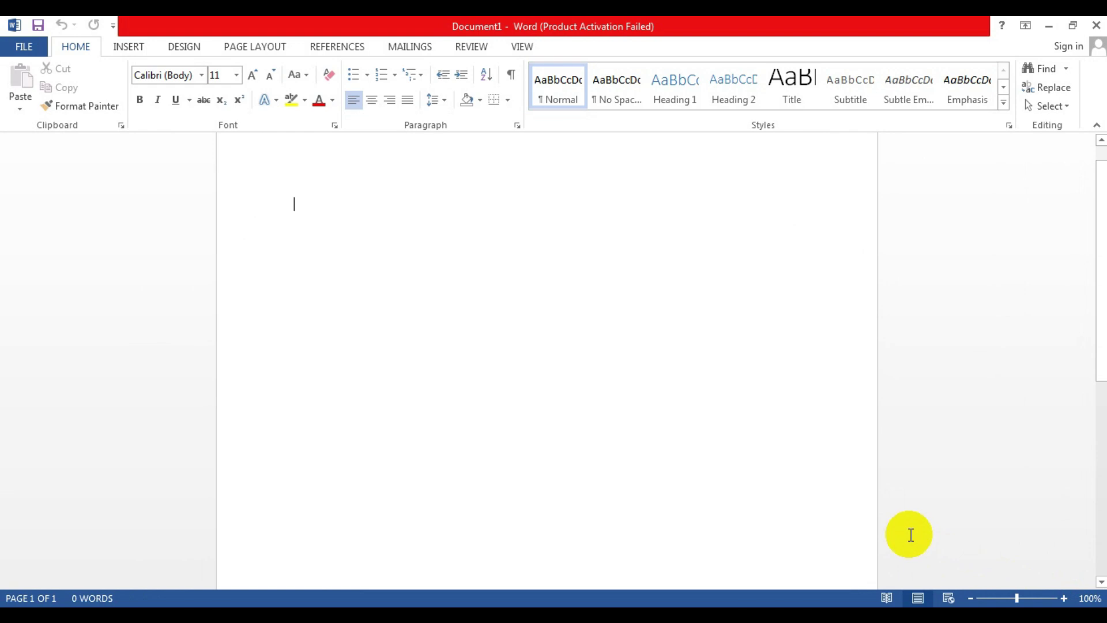
key(ctrl)
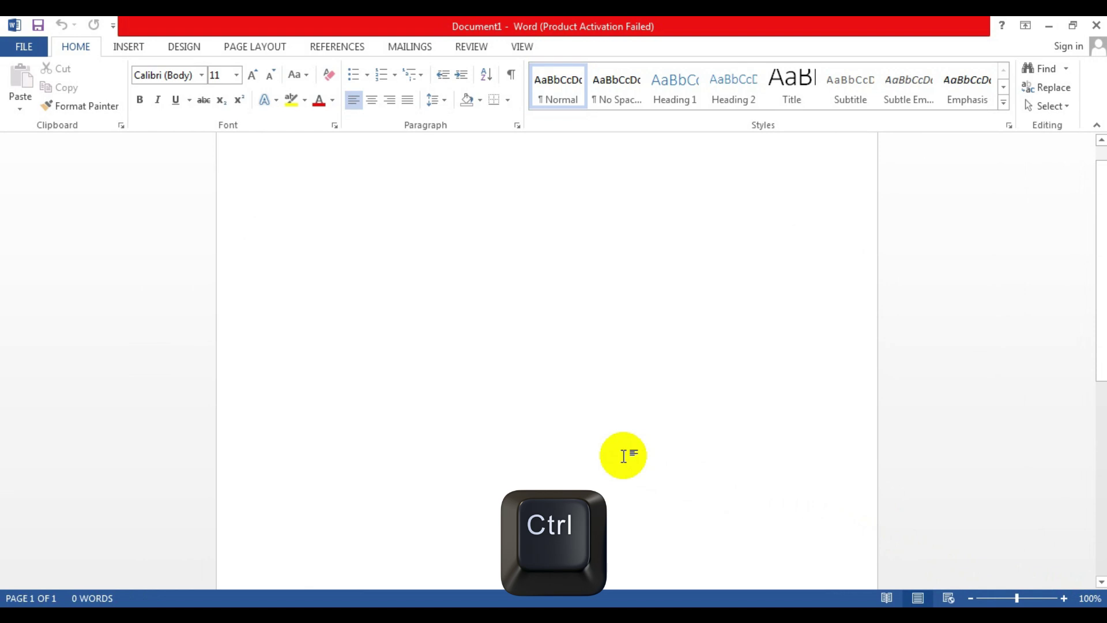
scroll(624, 456, down, 4)
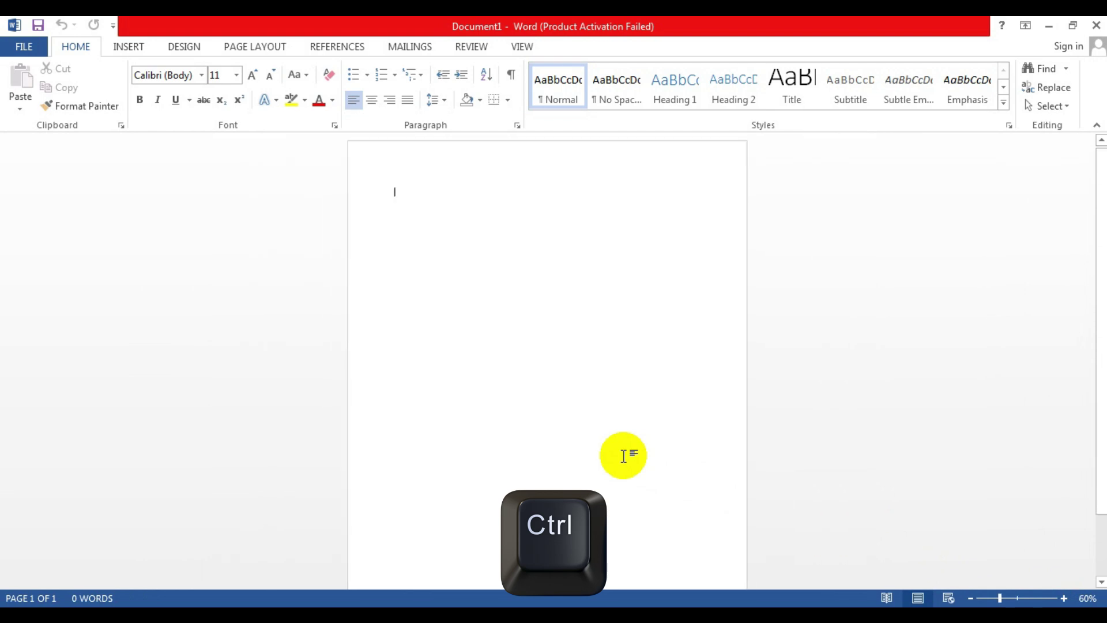
scroll(624, 457, up, 4)
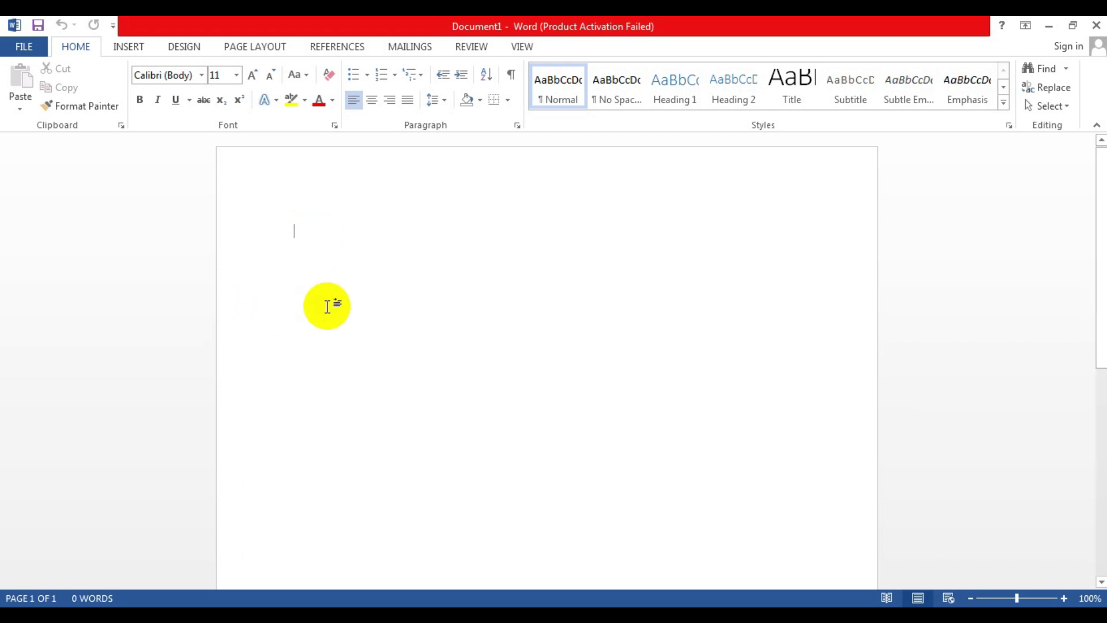
text(jhhjh)
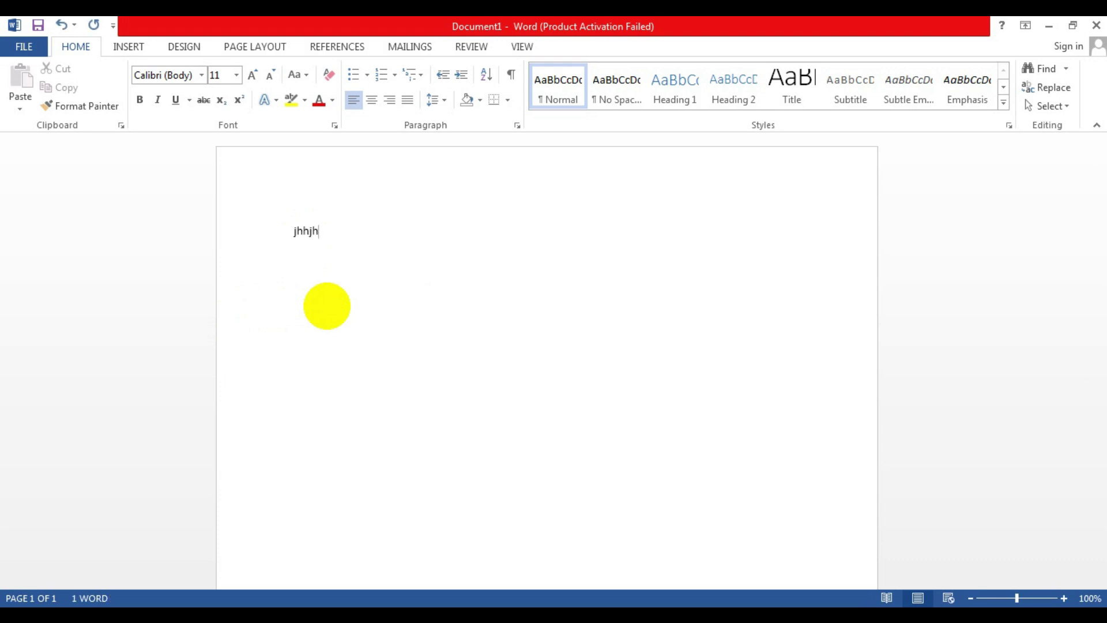
key(BackSpace)
key(BackSpace)
key(BackSpace)
key(BackSpace)
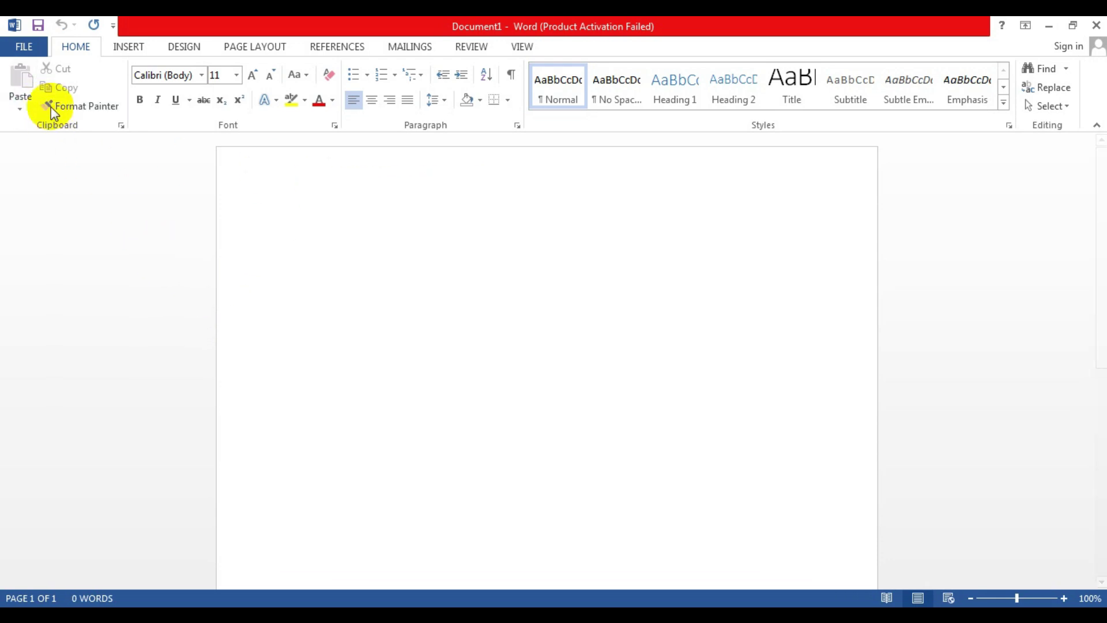
click(25, 53)
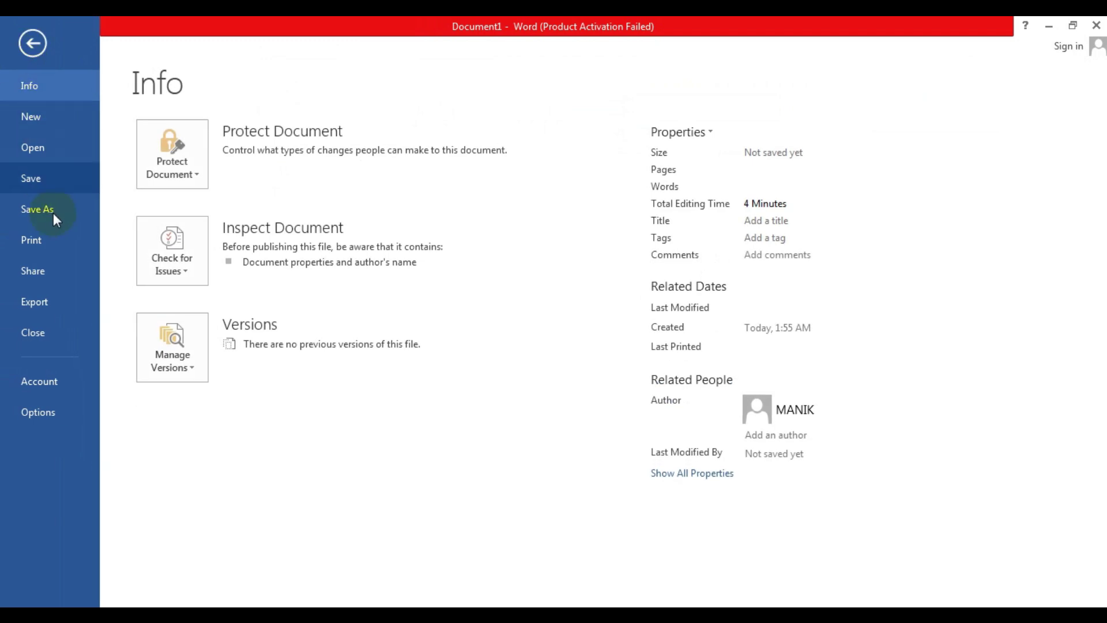
click(30, 42)
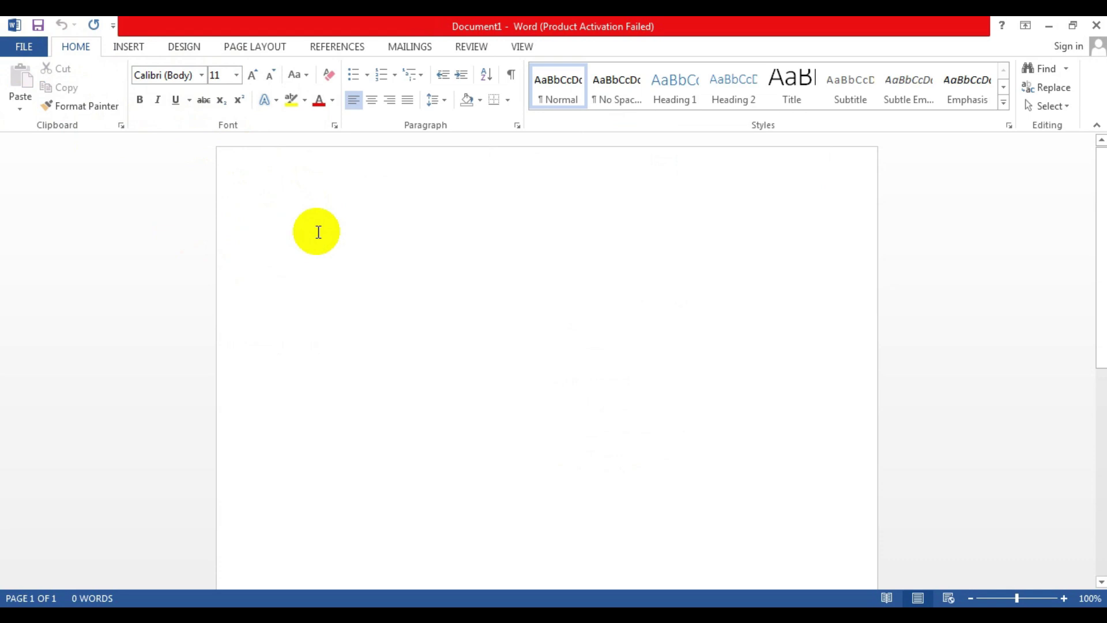
Write the line "Maniks Tech World" at the start of the blank document
text(Mon)
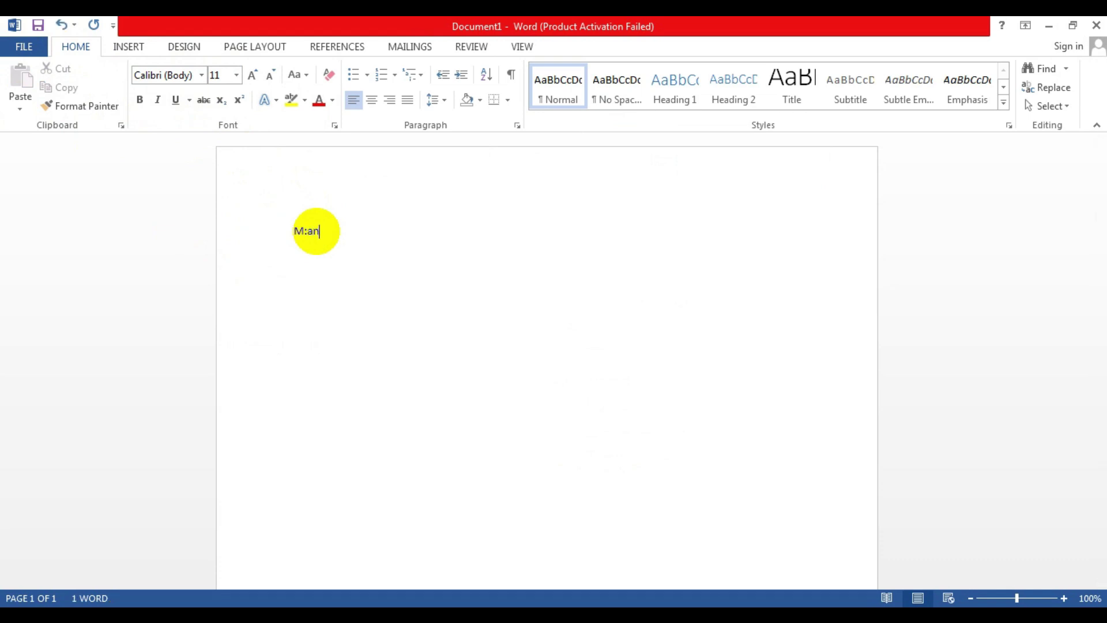
key(BackSpace)
key(BackSpace)
text(anis Tech)
key(BackSpace)
key(BackSpace)
key(BackSpace)
key(BackSpace)
key(BackSpace)
text(Tech World)
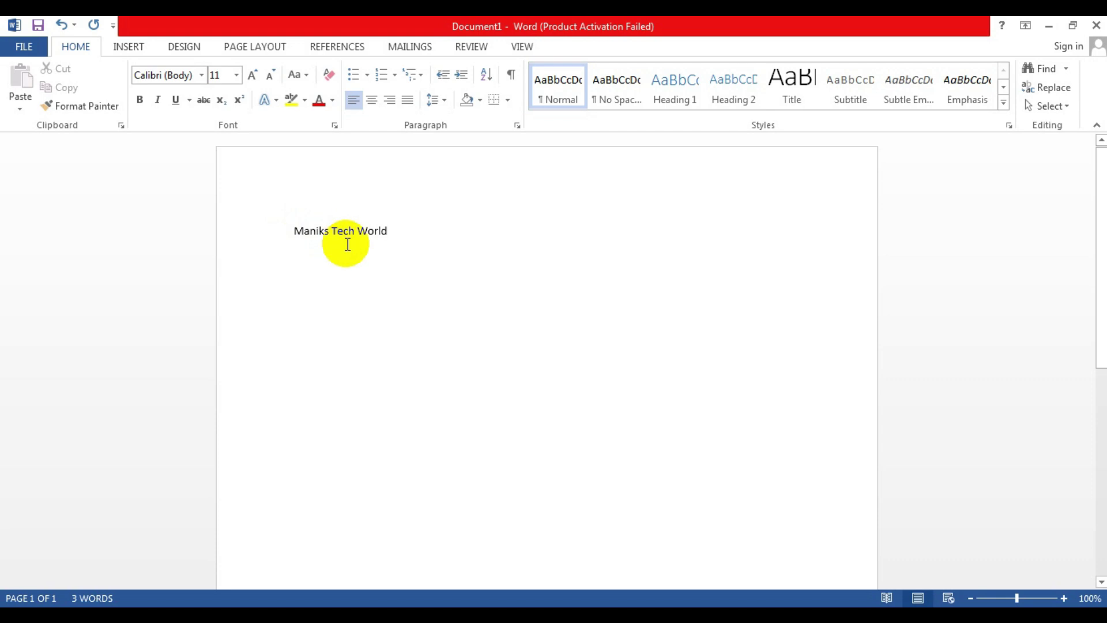
Select the whole "Maniks Tech World" line backwards from its end, and again forwards from its start
click(395, 227)
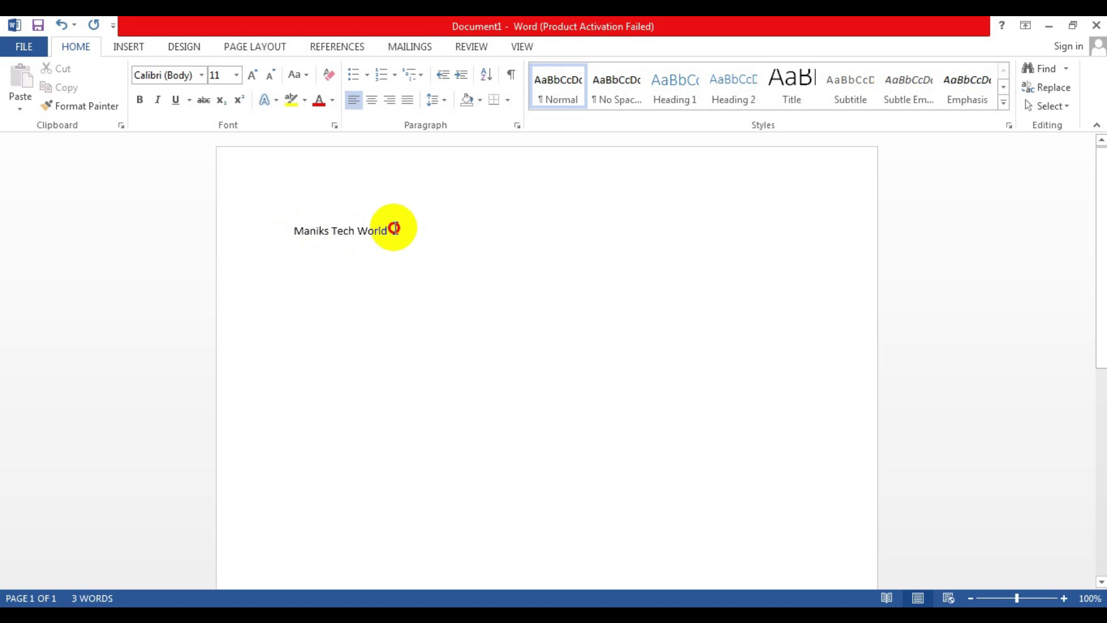
drag(394, 228, 296, 233)
click(306, 267)
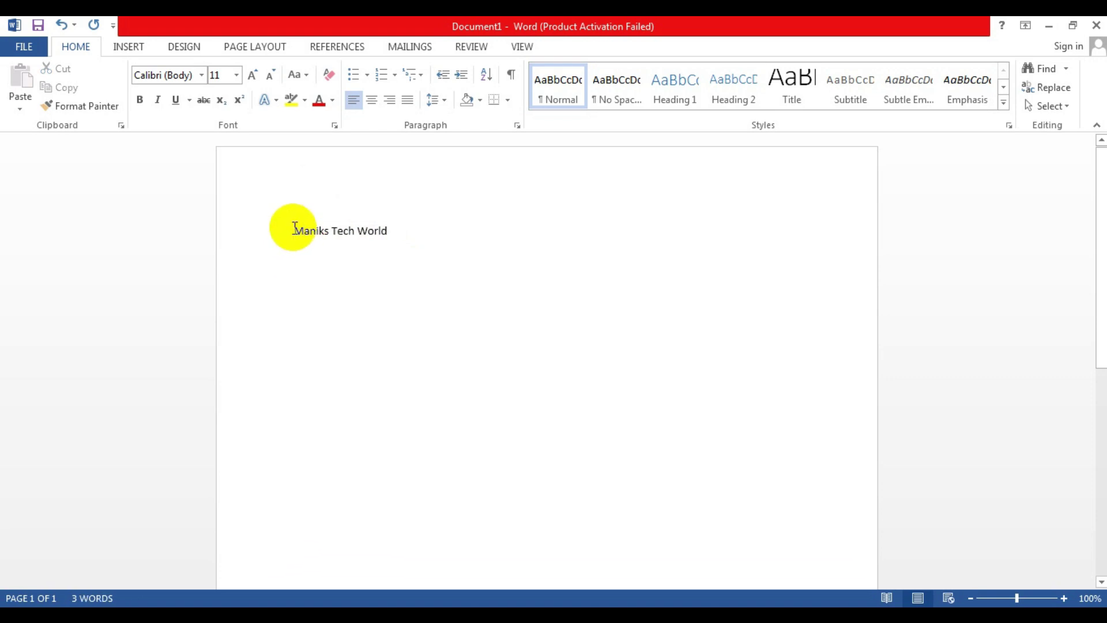
drag(292, 231, 396, 231)
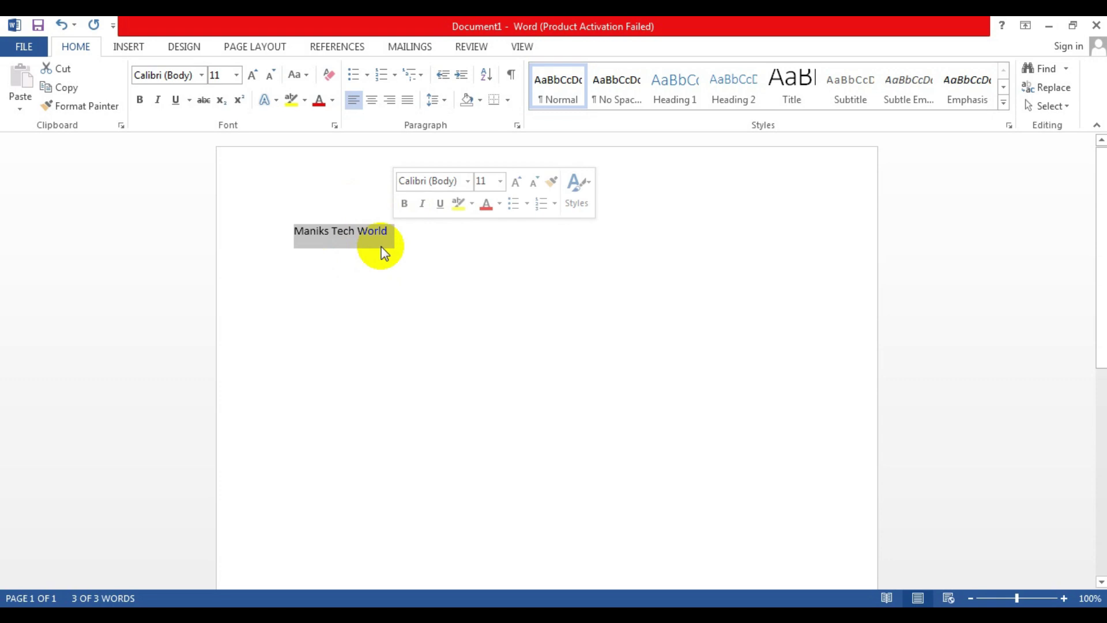
Place the cursor after "World" and extend the selection character by character back to the start of the line
click(402, 255)
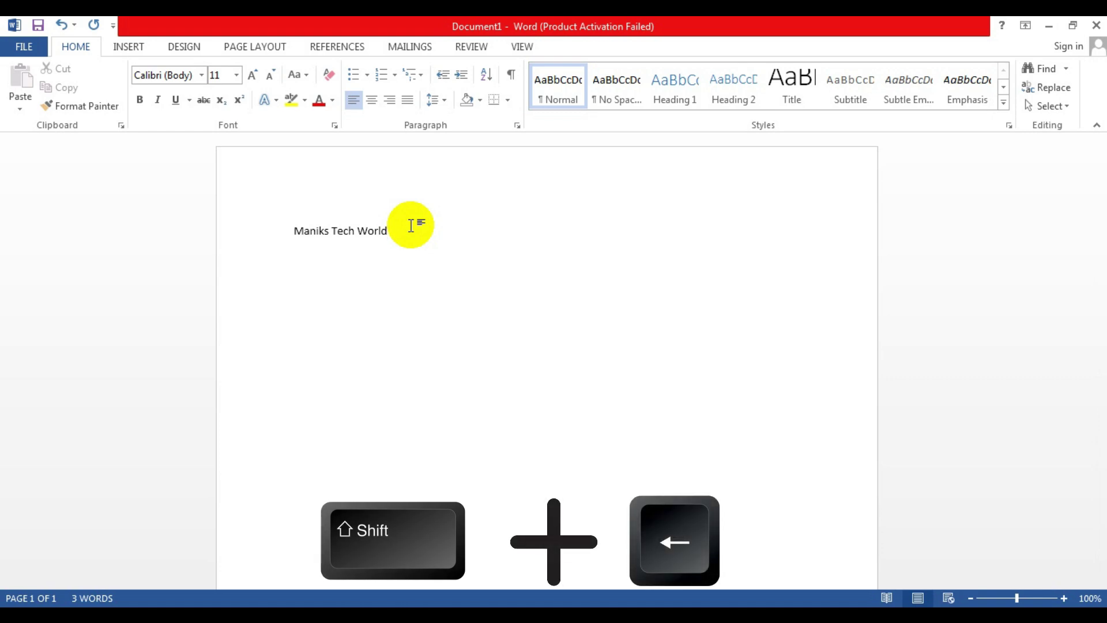
key(shift+Left)
key(shift+Left)
key(shift+Left)
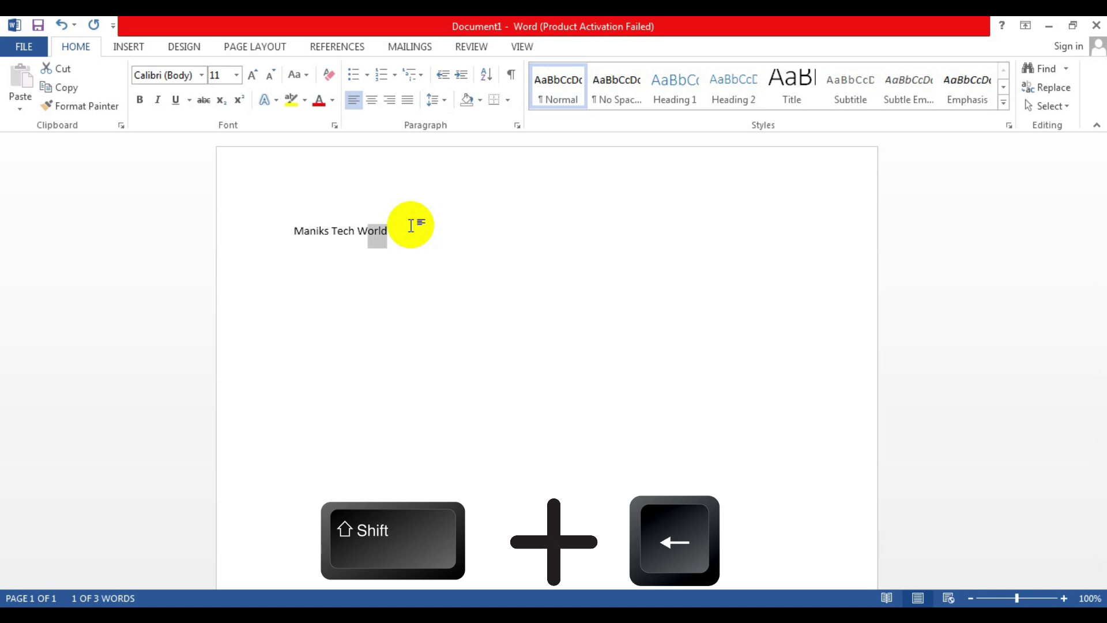
key(shift+Left)
key(shift+Left)
key(shift+Left)
key(shift+Left)
key(shift+Left)
key(shift+Left)
key(shift+Left)
key(shift+Left)
key(shift+Left)
key(shift+Left)
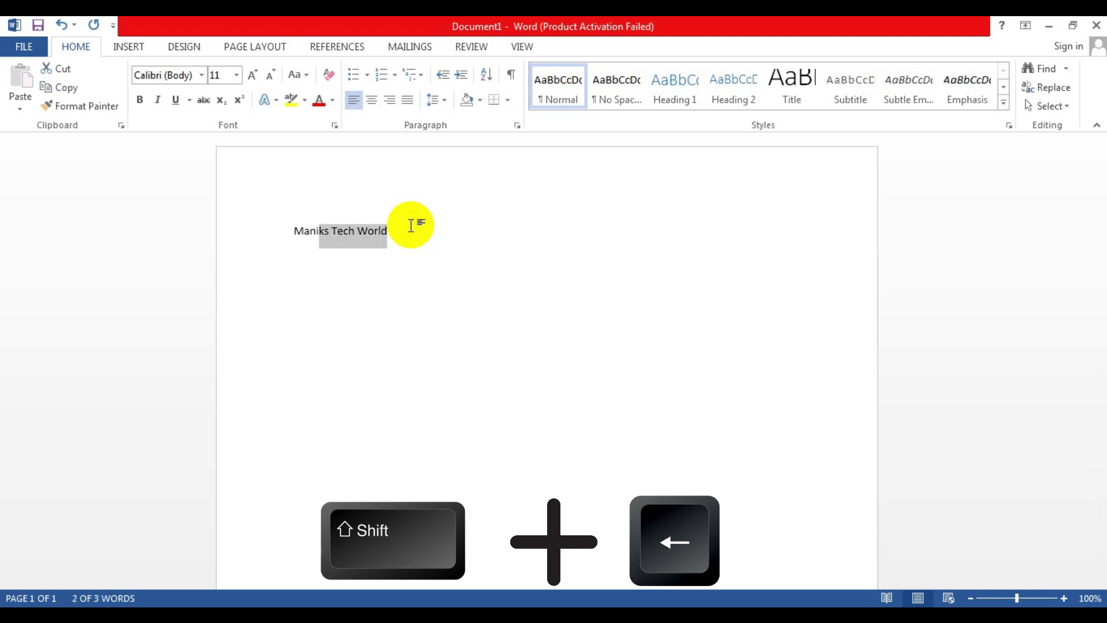
key(shift+Left)
key(shift+Left)
key(shift+Left)
key(shift+Left)
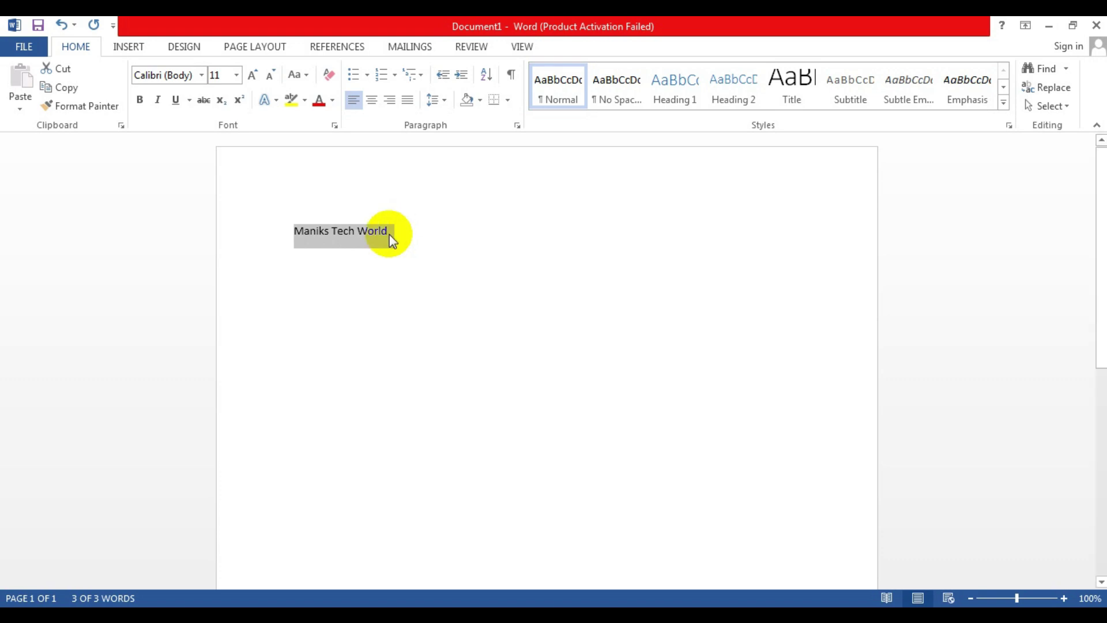
Place the cursor before "Maniks" and extend the selection character by character to the end of the line
click(289, 260)
click(290, 231)
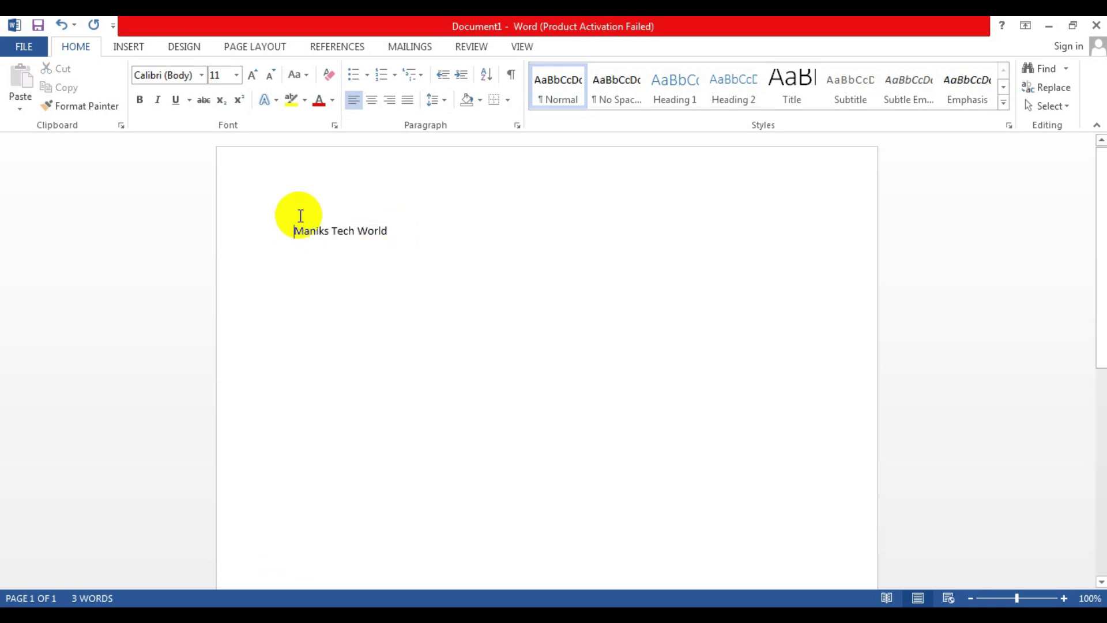
key(shift+Right)
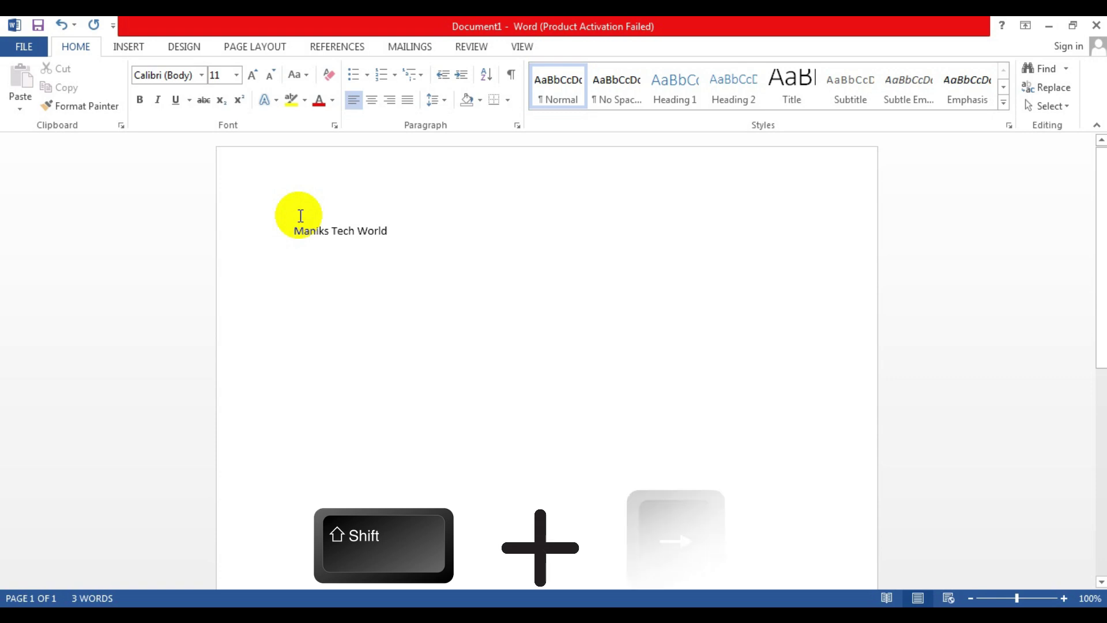
key(shift+Right)
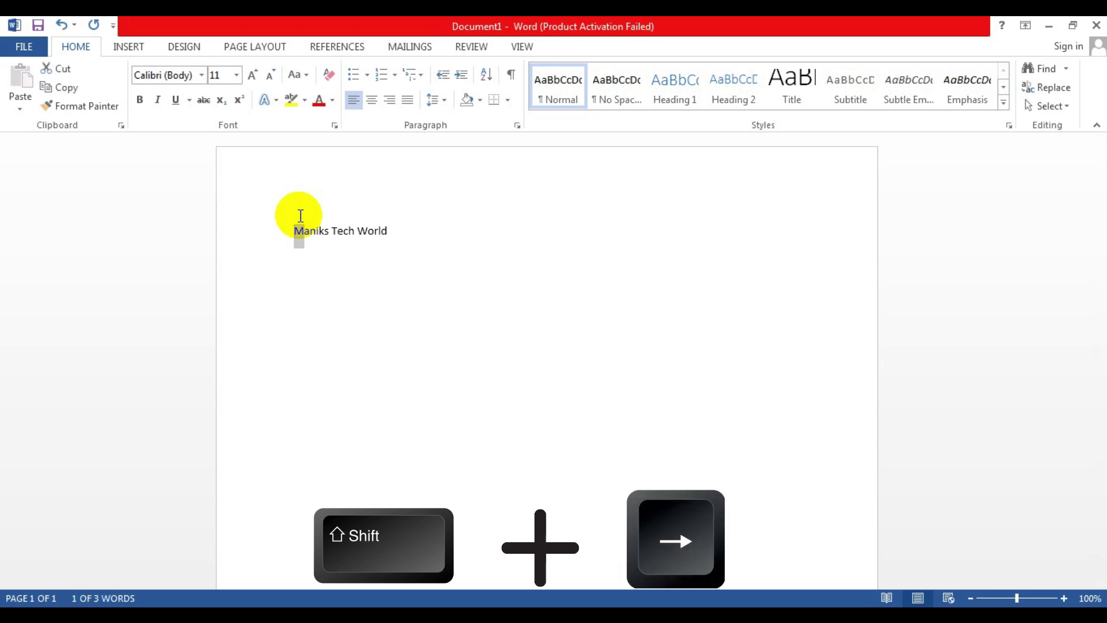
key(shift+Right)
key(shift+Right)
key(shift+Right)
key(shift+Right)
key(shift+Right)
key(shift+Right)
key(shift+Right)
key(shift+Right)
key(shift+Right)
key(shift+Right)
key(shift+Right)
key(shift+Right)
key(shift+Right)
key(shift+Right)
key(shift+Right)
key(shift+Right)
key(shift+Right)
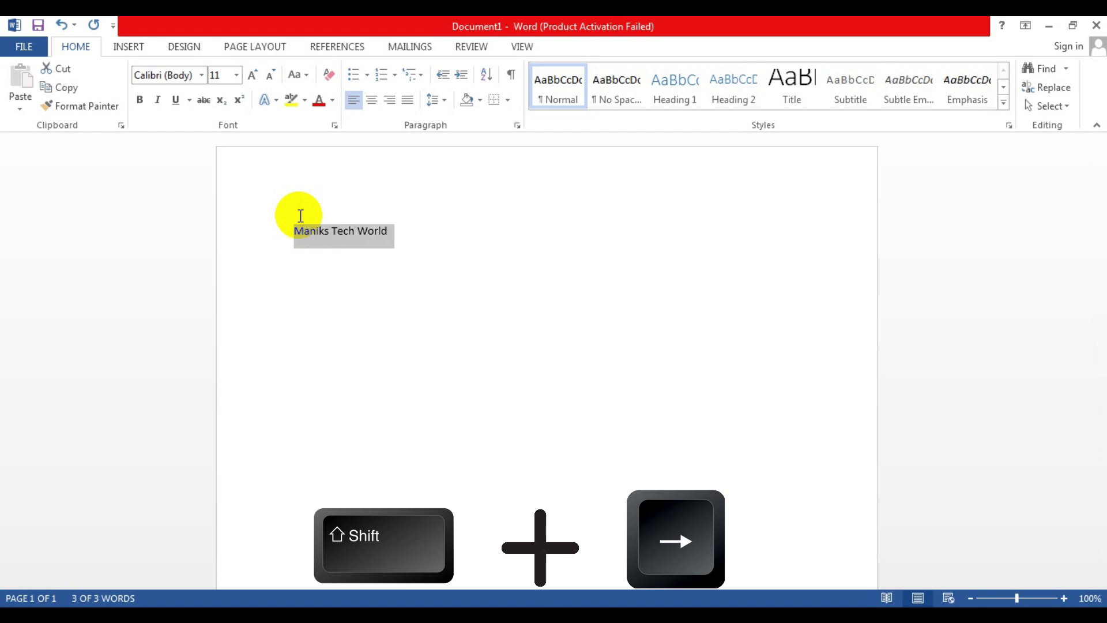
Set the font size of the whole "Maniks Tech World" line to 48
click(419, 273)
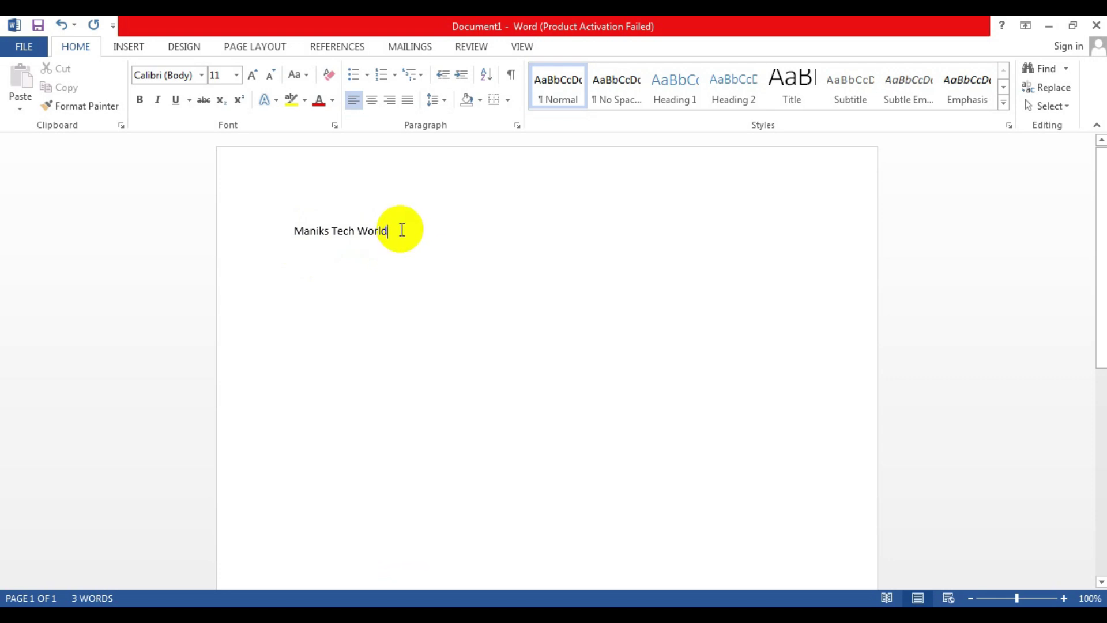
drag(402, 229, 299, 229)
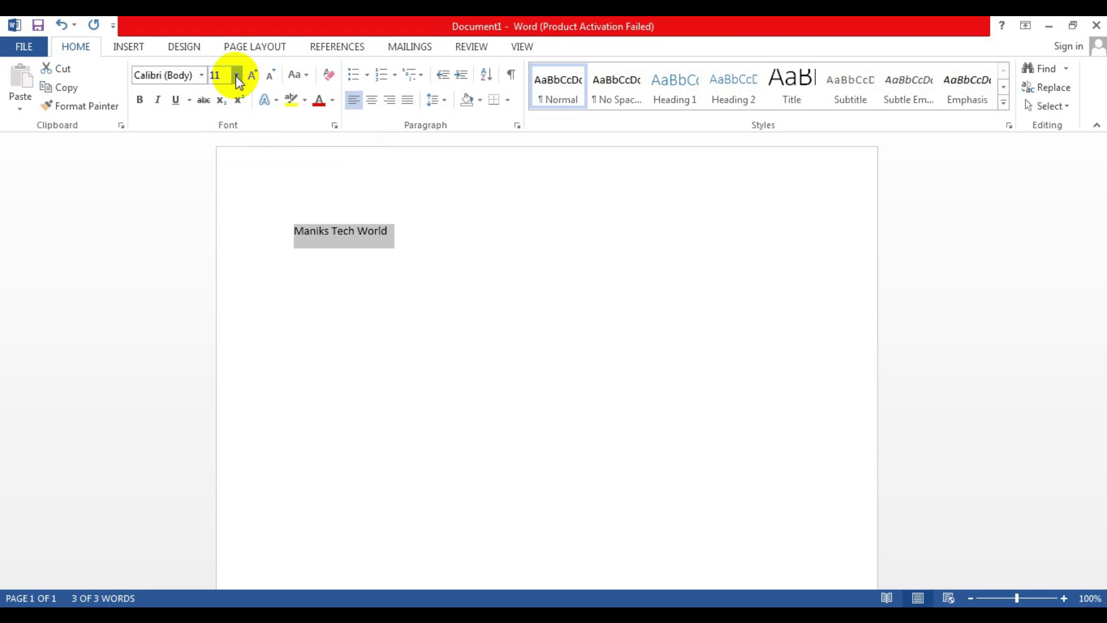
click(237, 76)
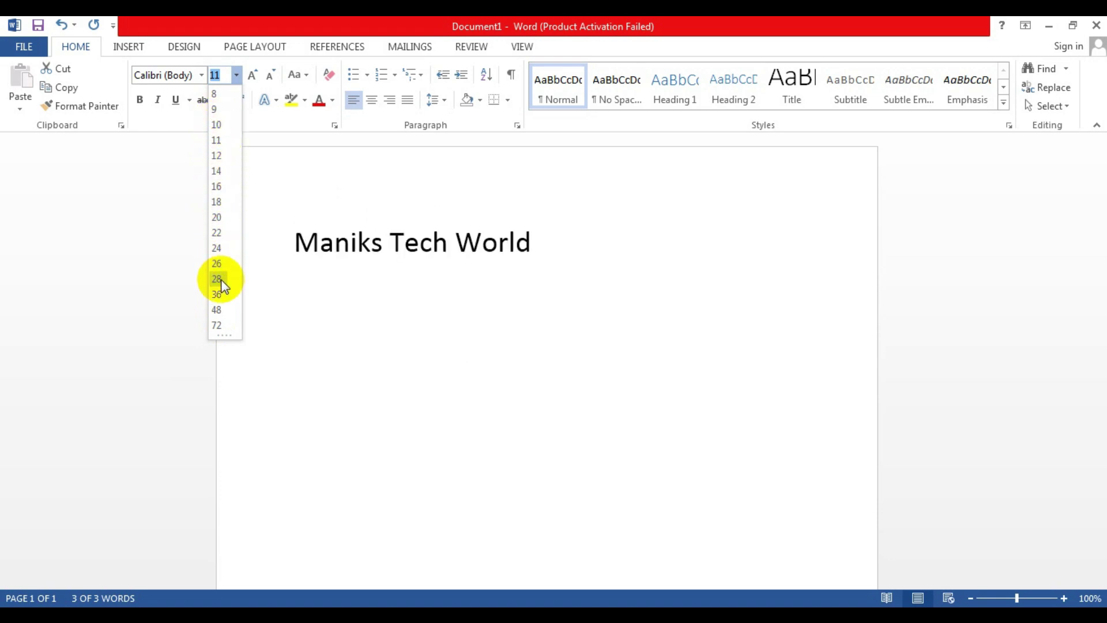
click(219, 309)
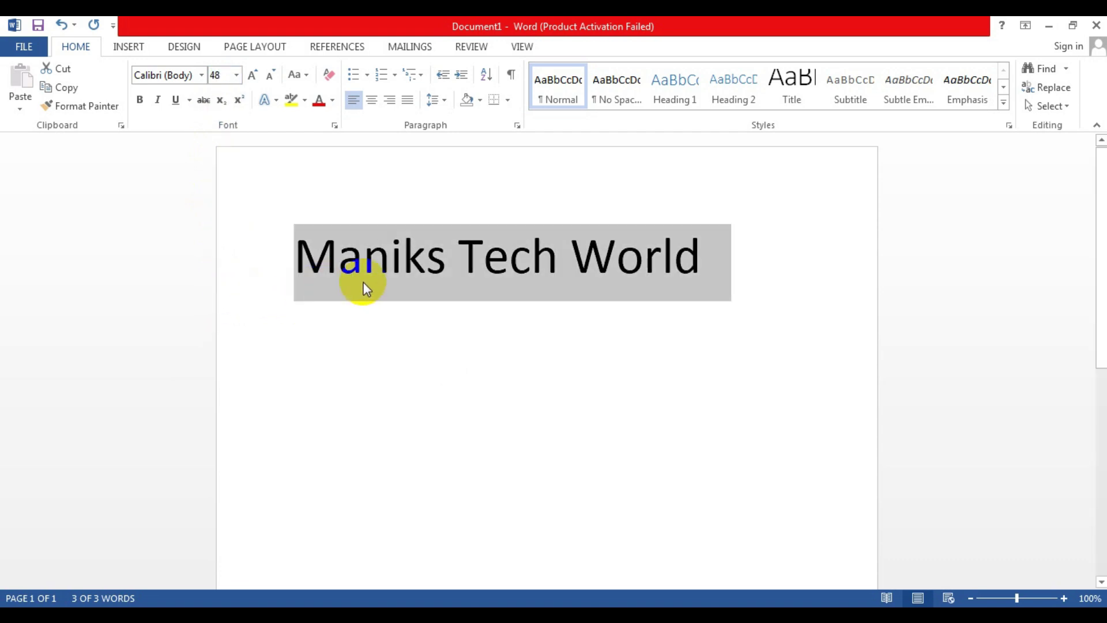
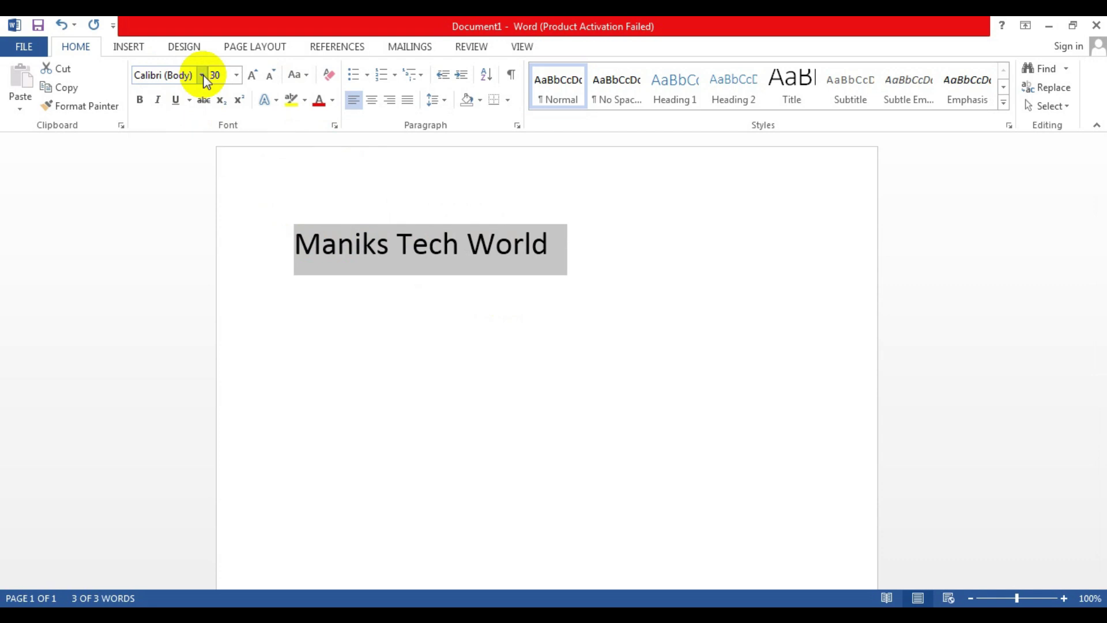
Browse the available fonts and set the typeface of the "Maniks Tech World" line to 28 Days Later
click(203, 76)
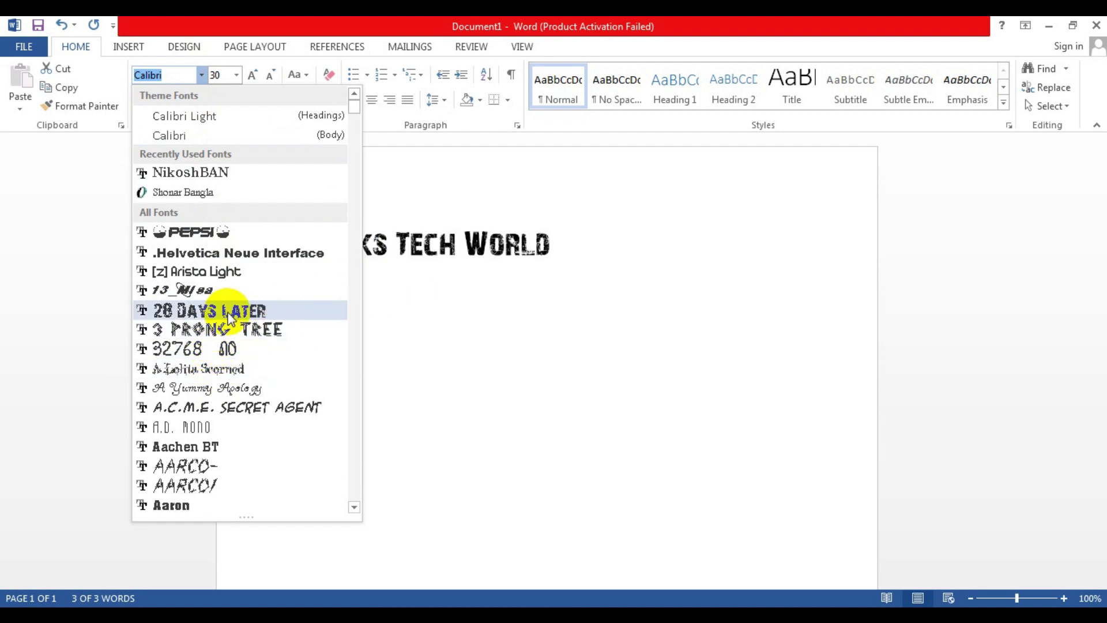
scroll(233, 317, down, 3)
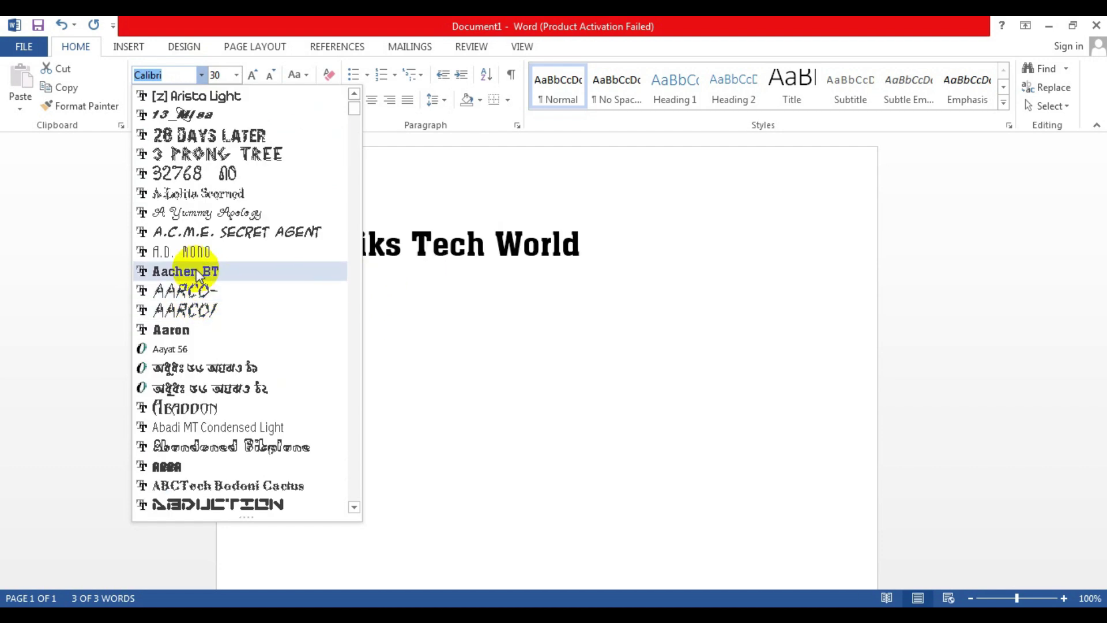
scroll(197, 254, down, 4)
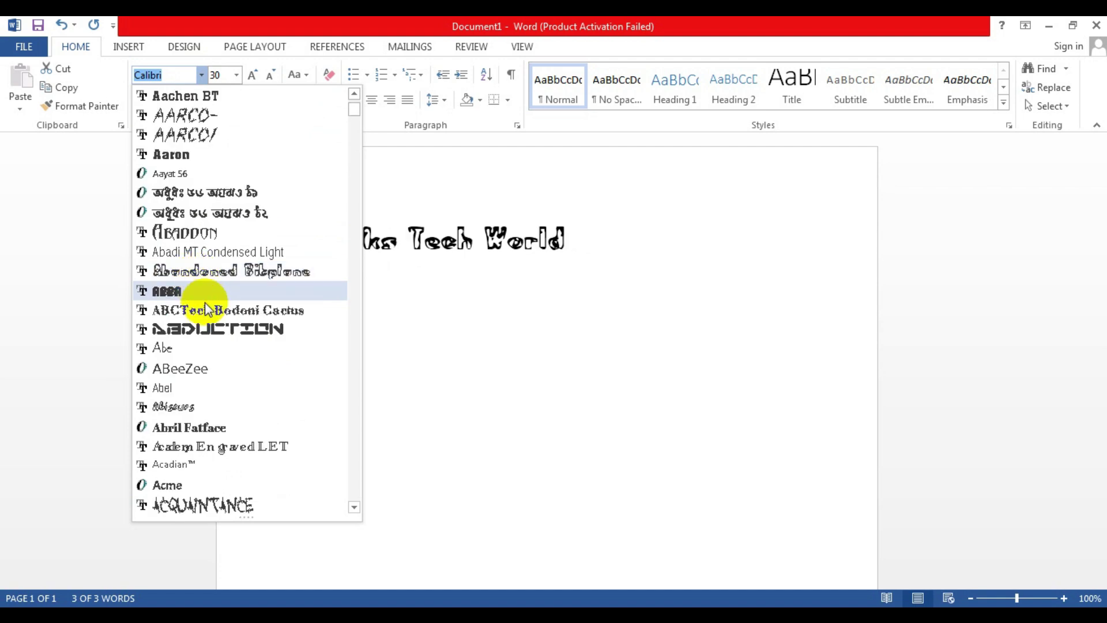
scroll(208, 343, down, 2)
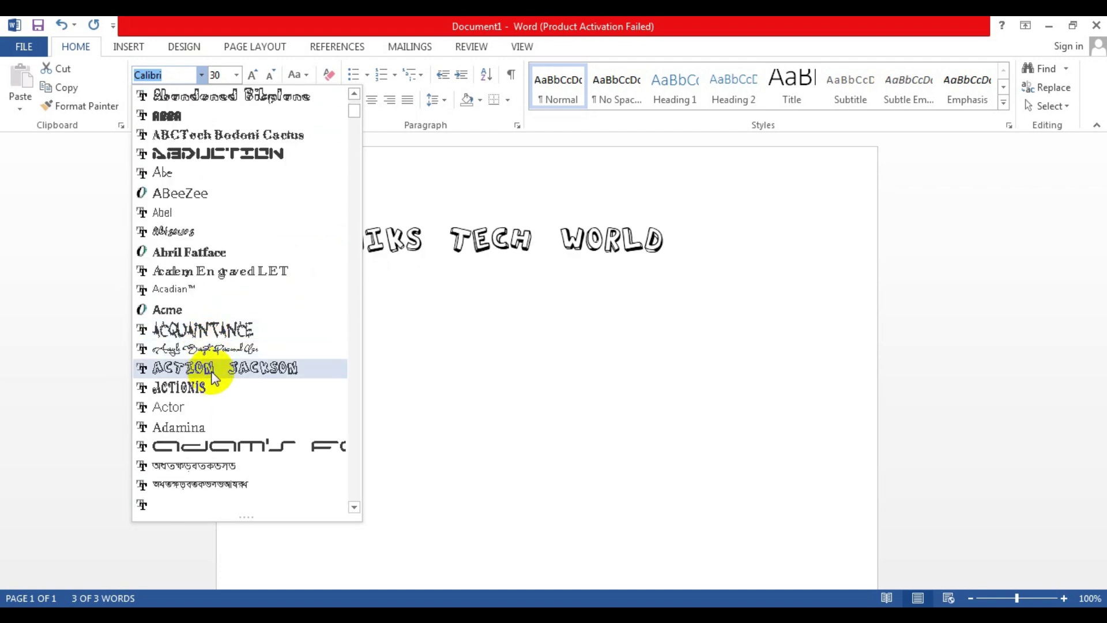
scroll(213, 364, up, 7)
scroll(212, 364, up, 2)
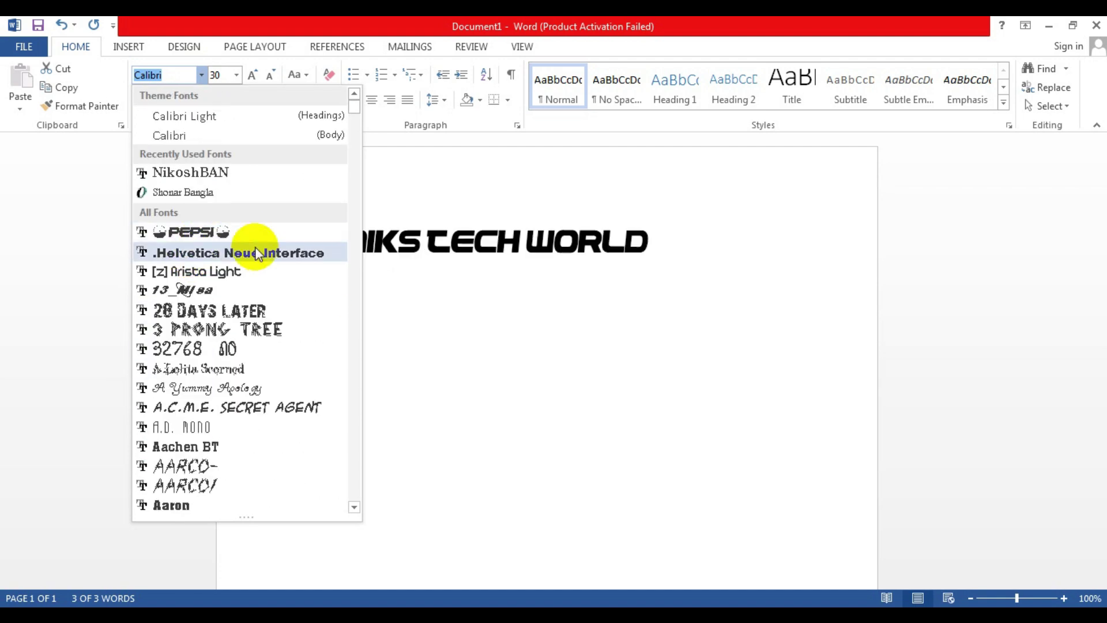
click(209, 312)
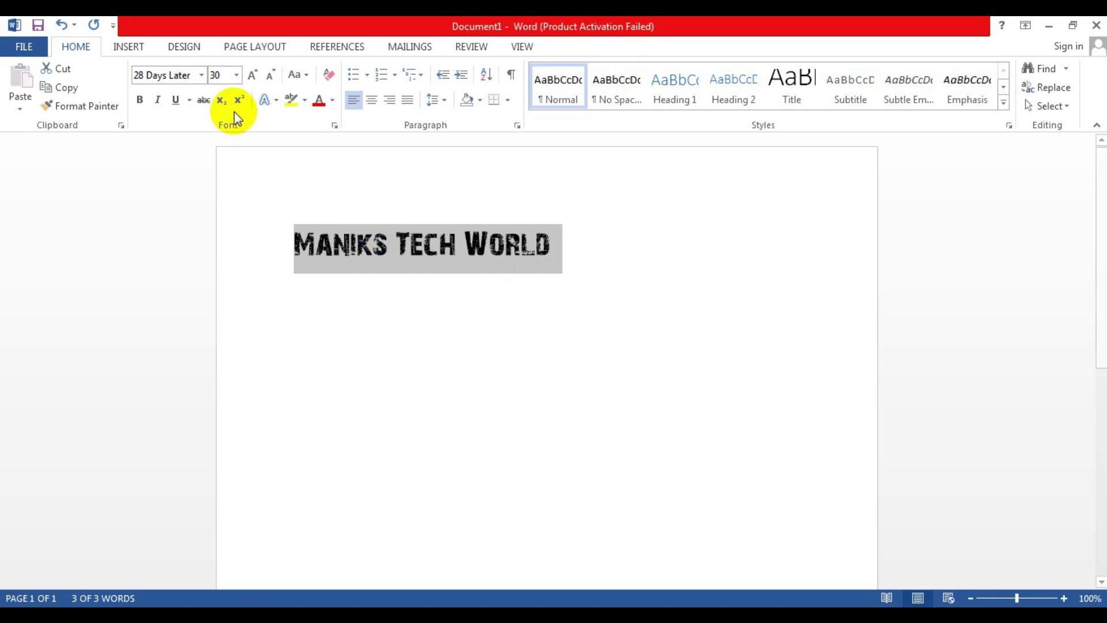
click(202, 75)
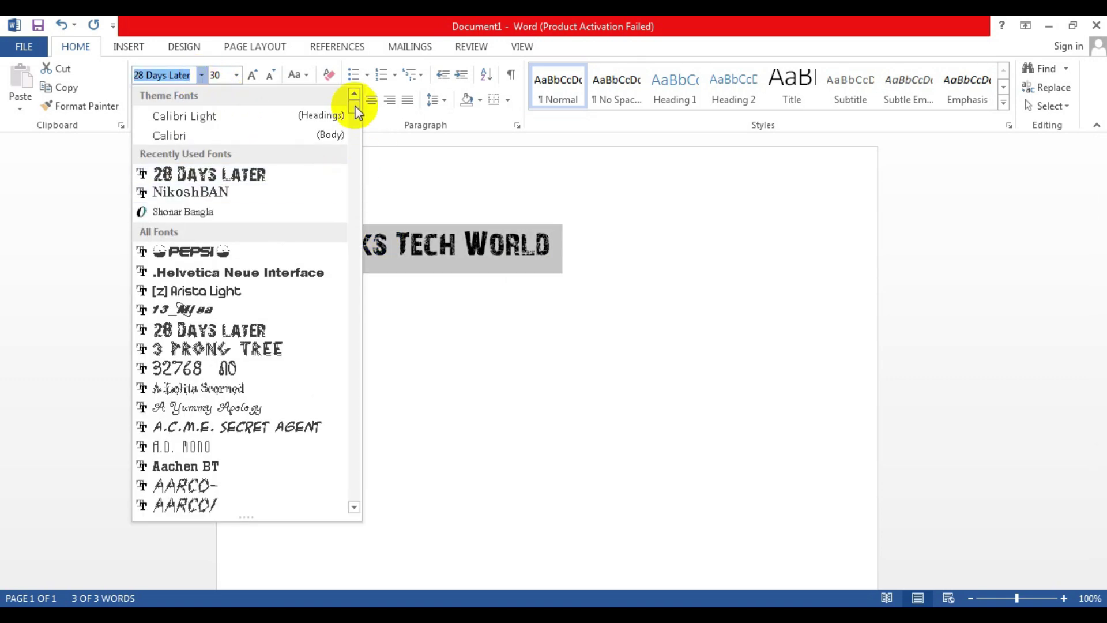
drag(354, 109, 354, 323)
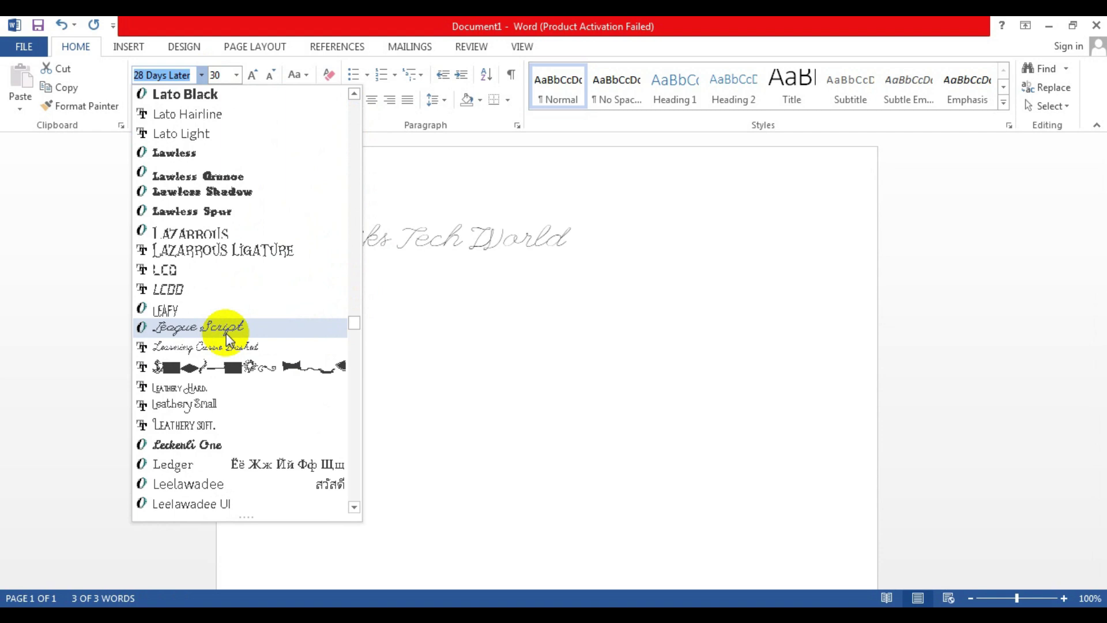
click(538, 328)
click(569, 254)
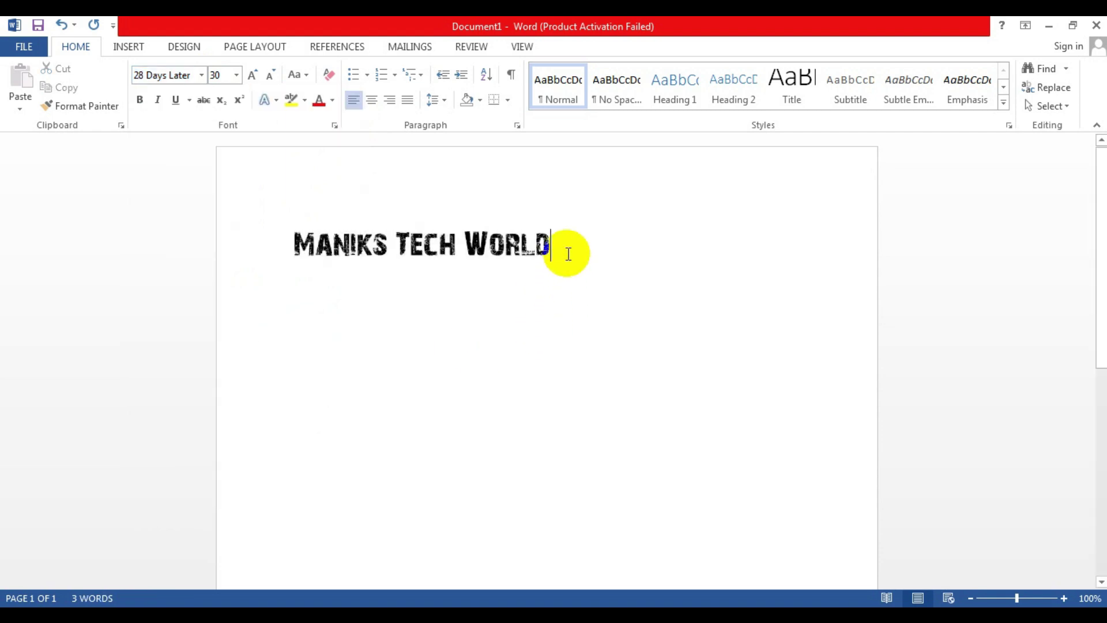
Reselect the whole "Maniks Tech World" line and set its typeface to CA Emeralda Italic Rg
drag(571, 242, 333, 245)
click(201, 75)
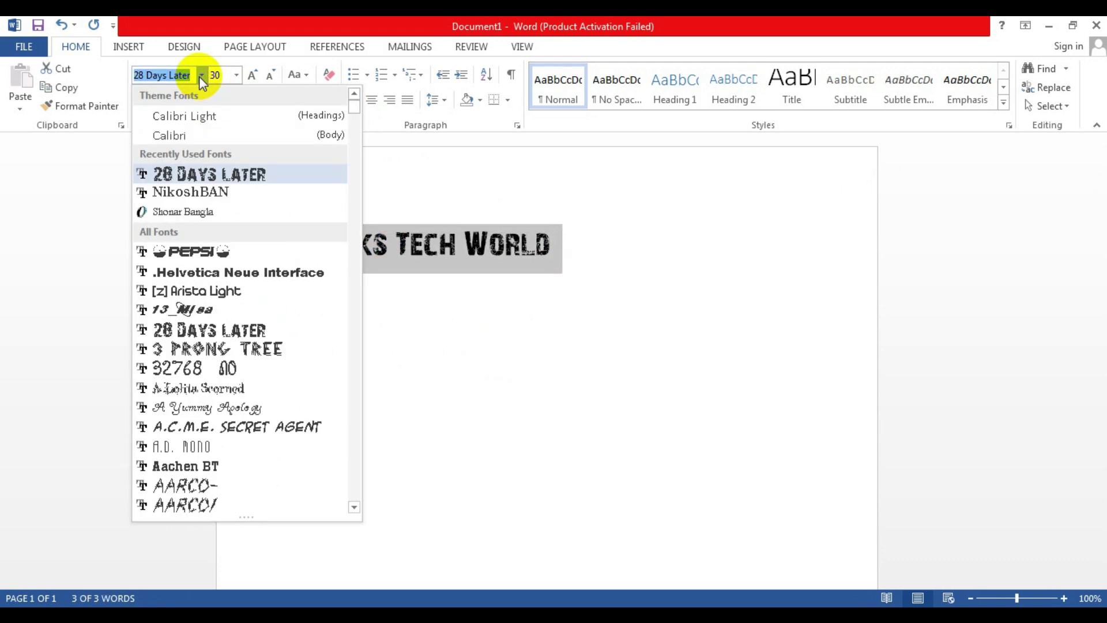
click(353, 168)
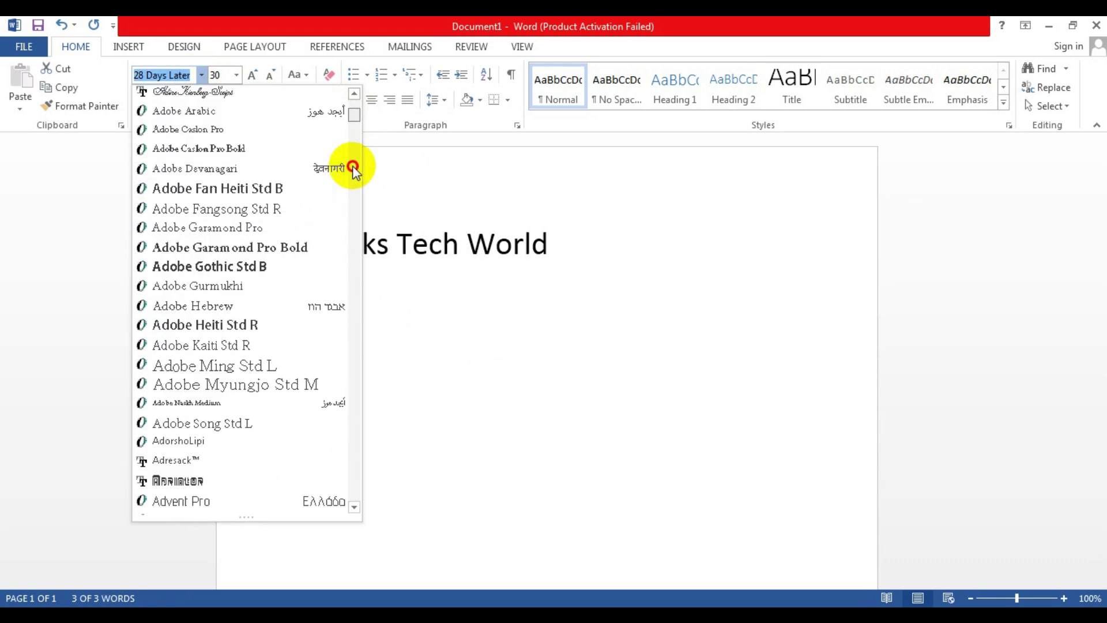
drag(353, 167, 353, 185)
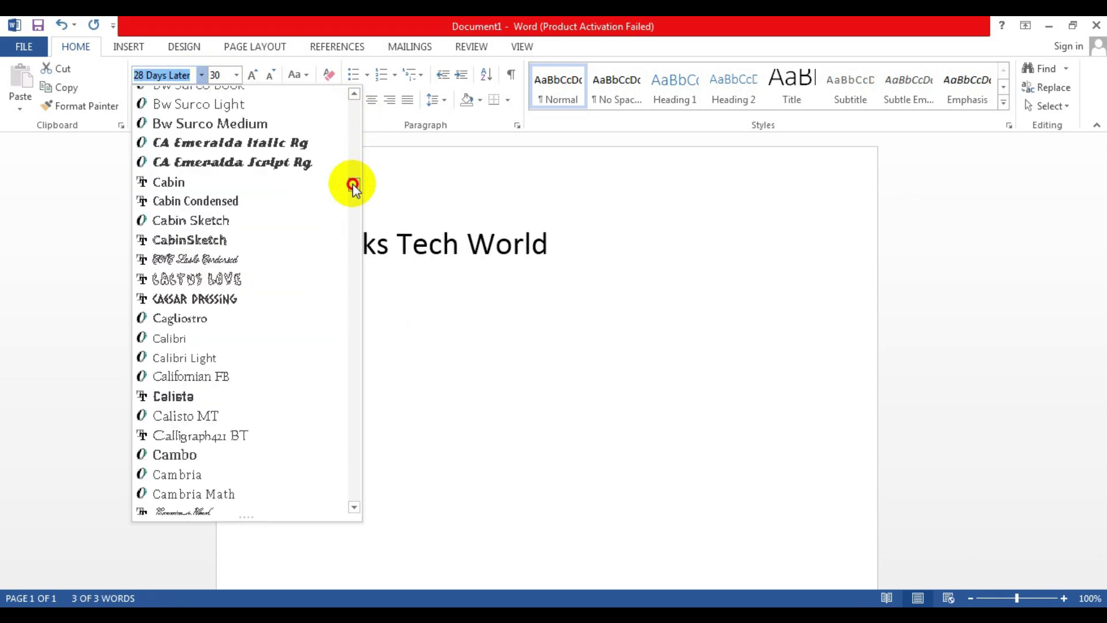
click(242, 147)
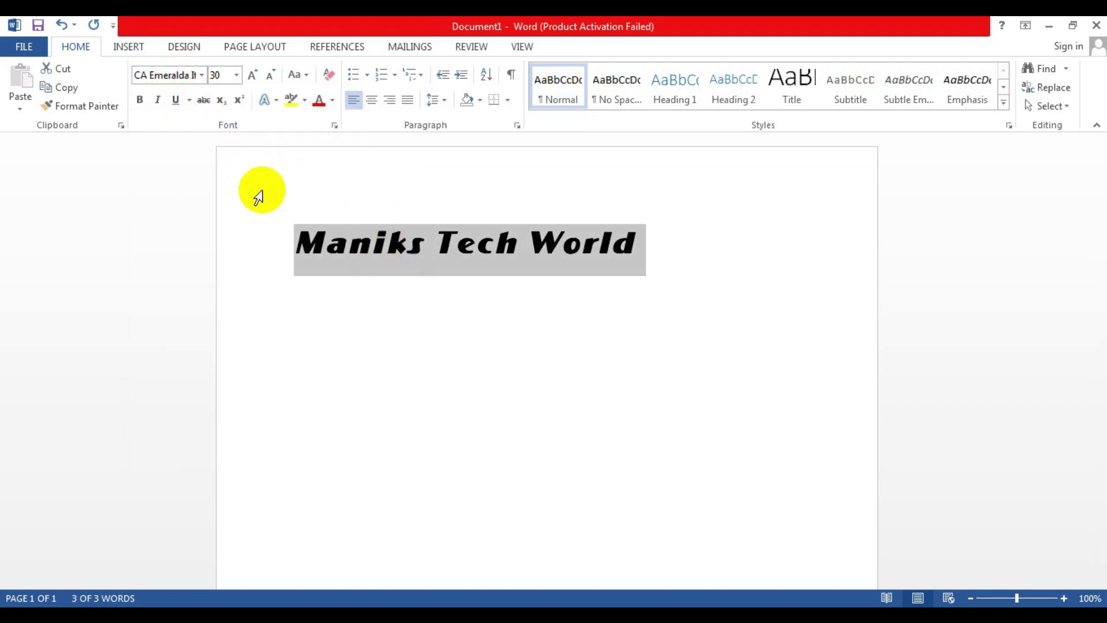
click(201, 76)
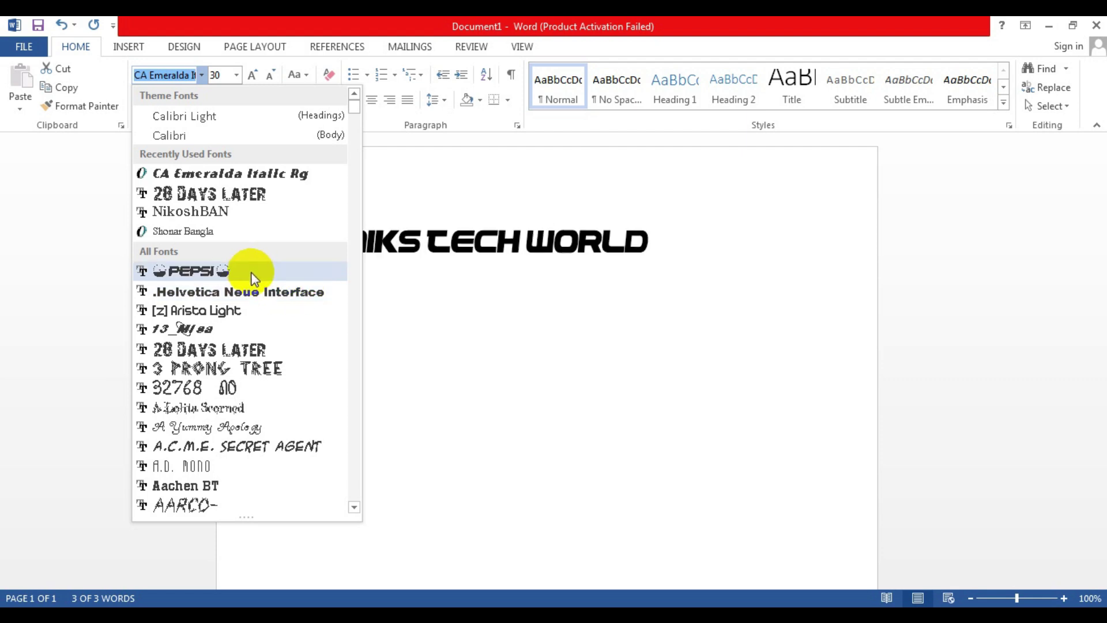
click(97, 214)
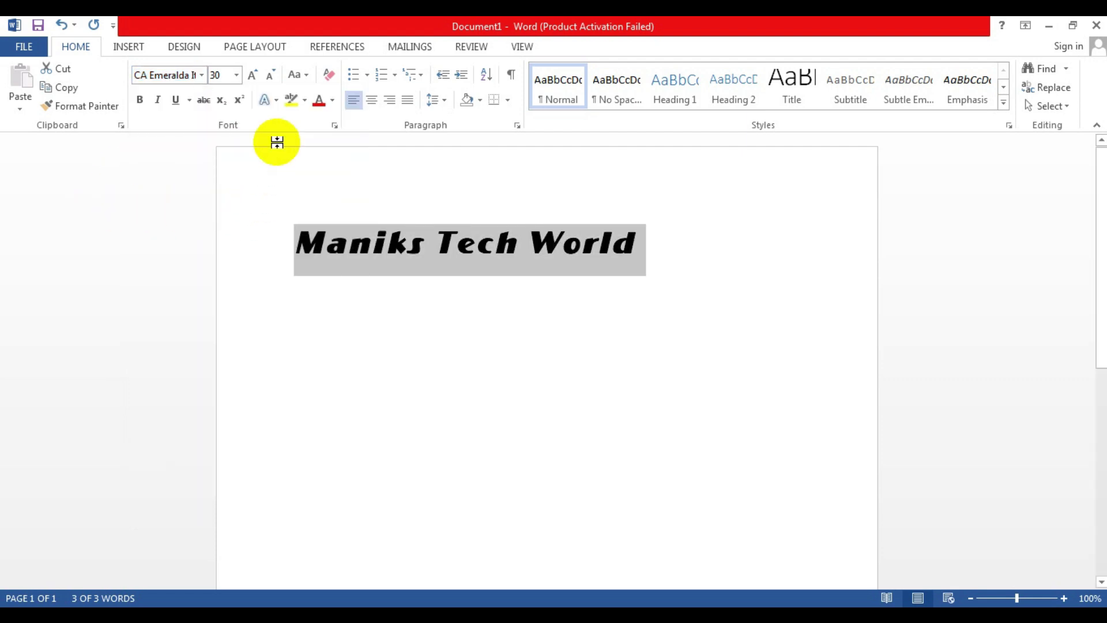
click(202, 75)
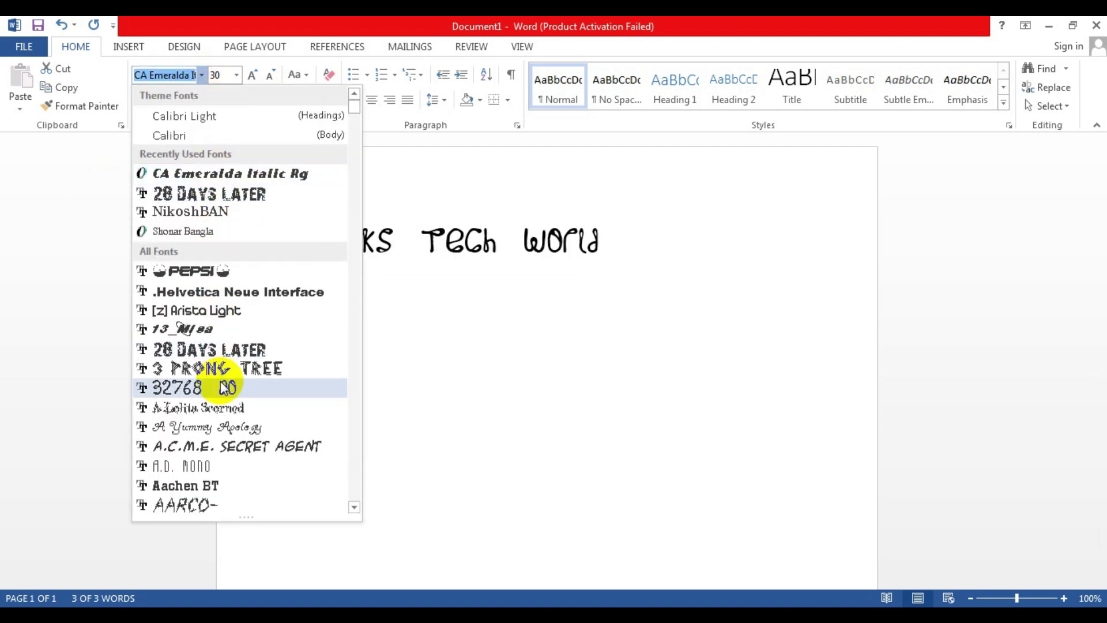
click(94, 313)
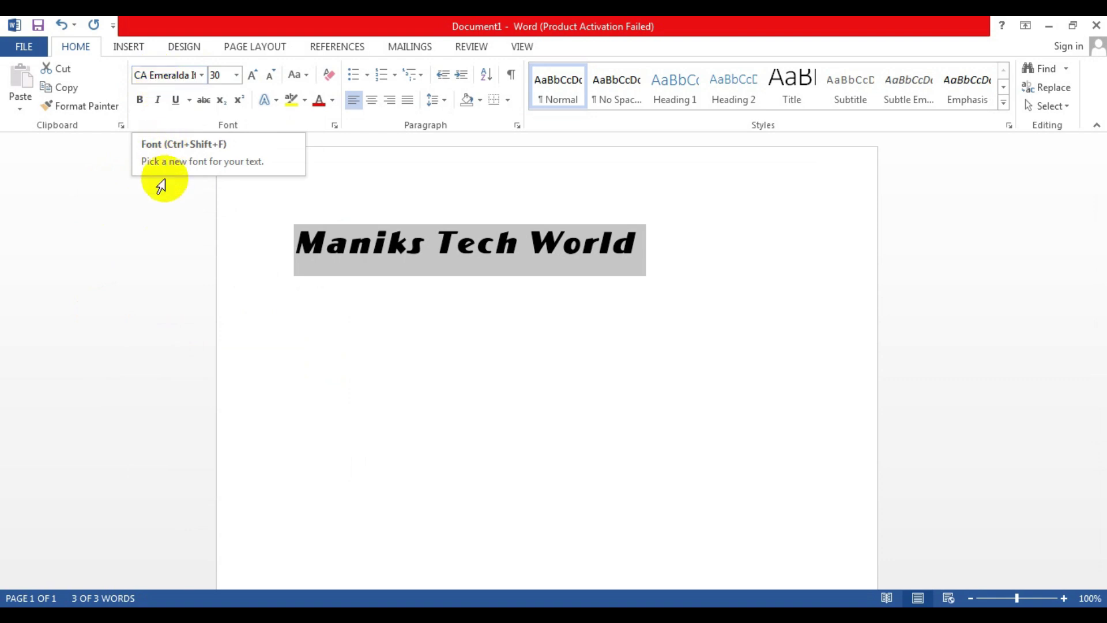
Set the typeface of the selected line to Times New Roman by entering the font name, and deselect the text
click(164, 75)
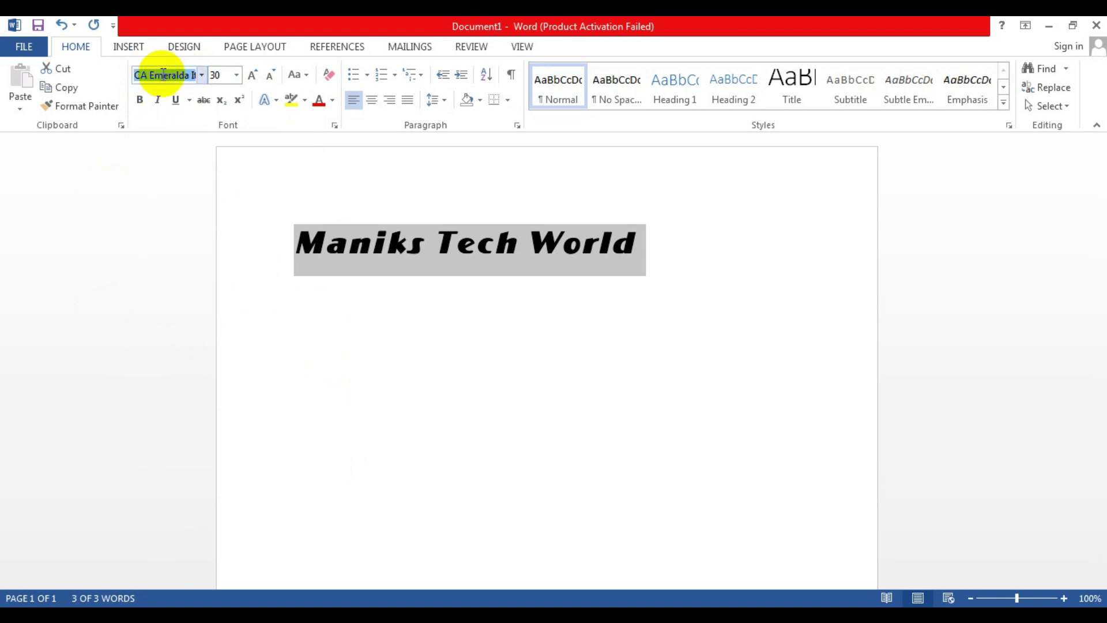
text(Ti)
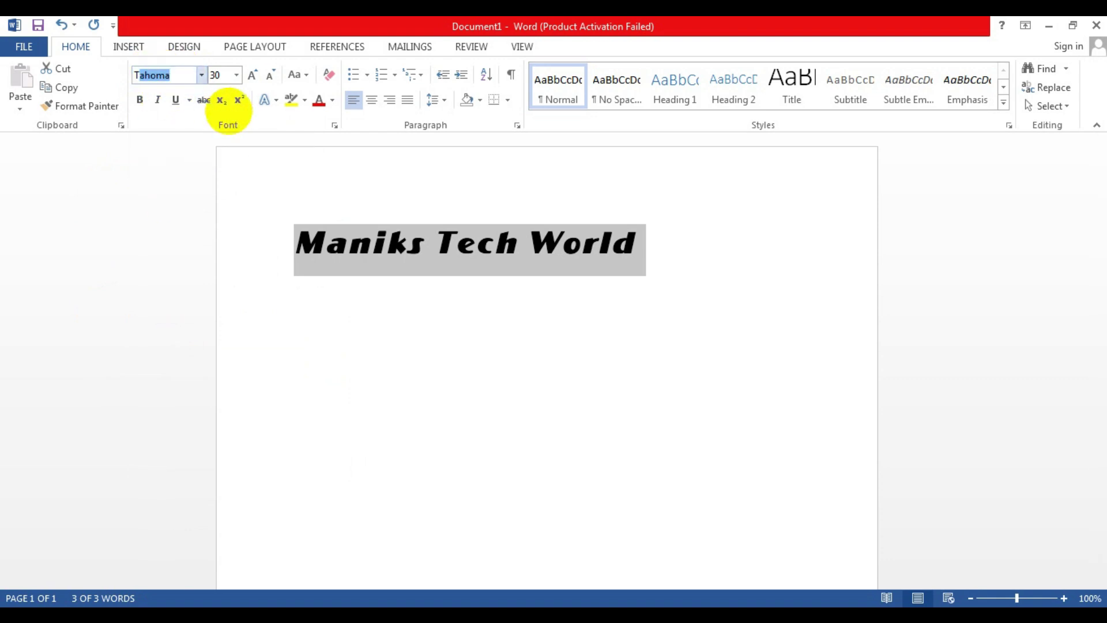
text(mes New Ro)
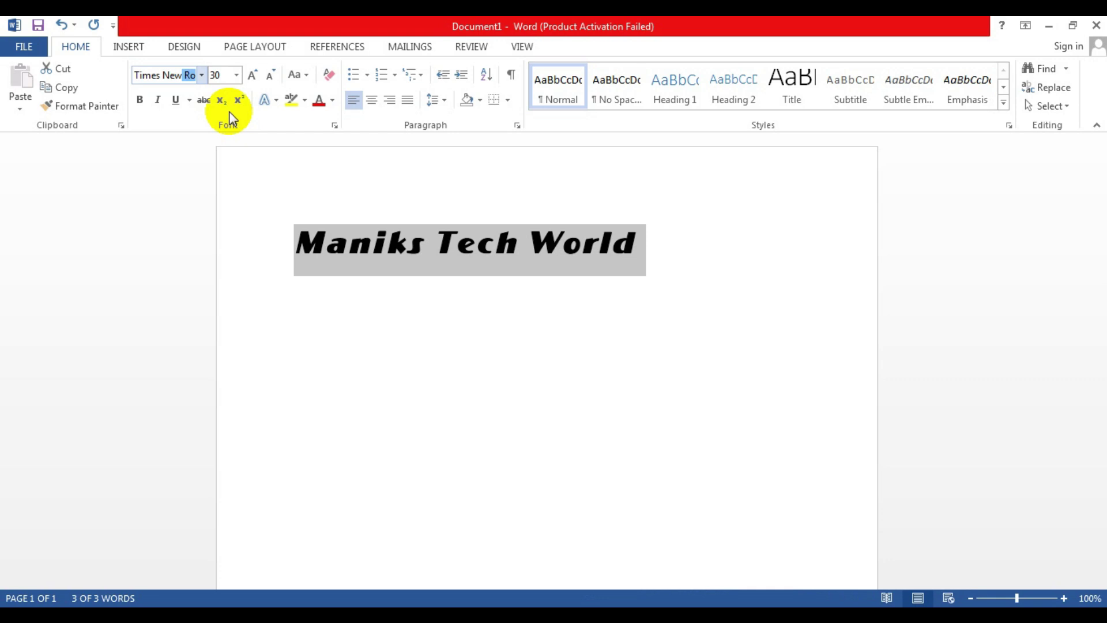
key(Return)
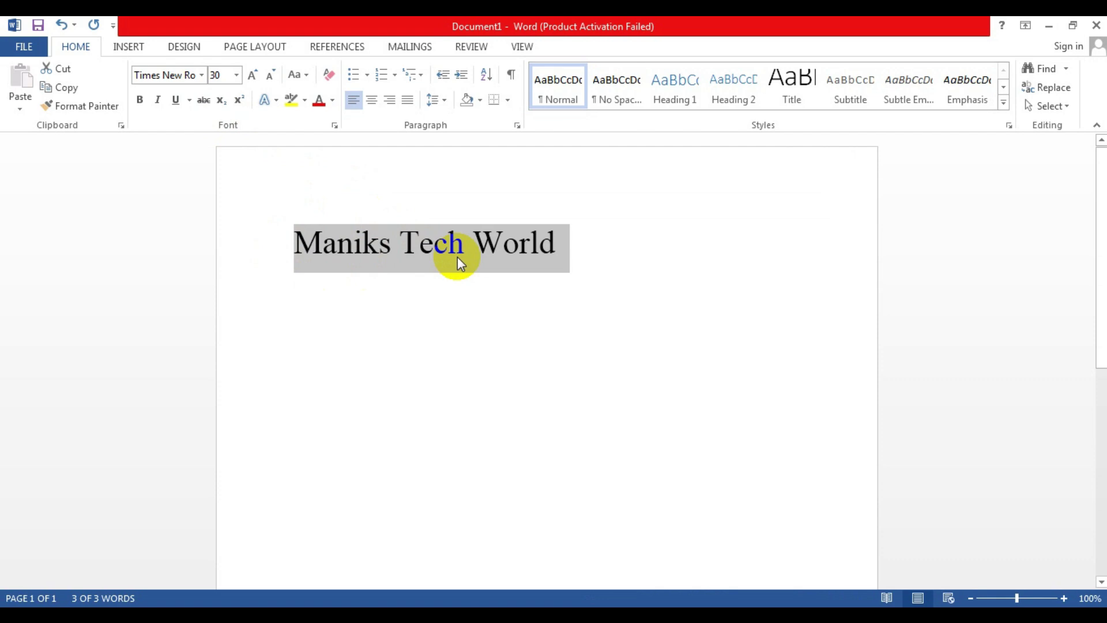
click(450, 301)
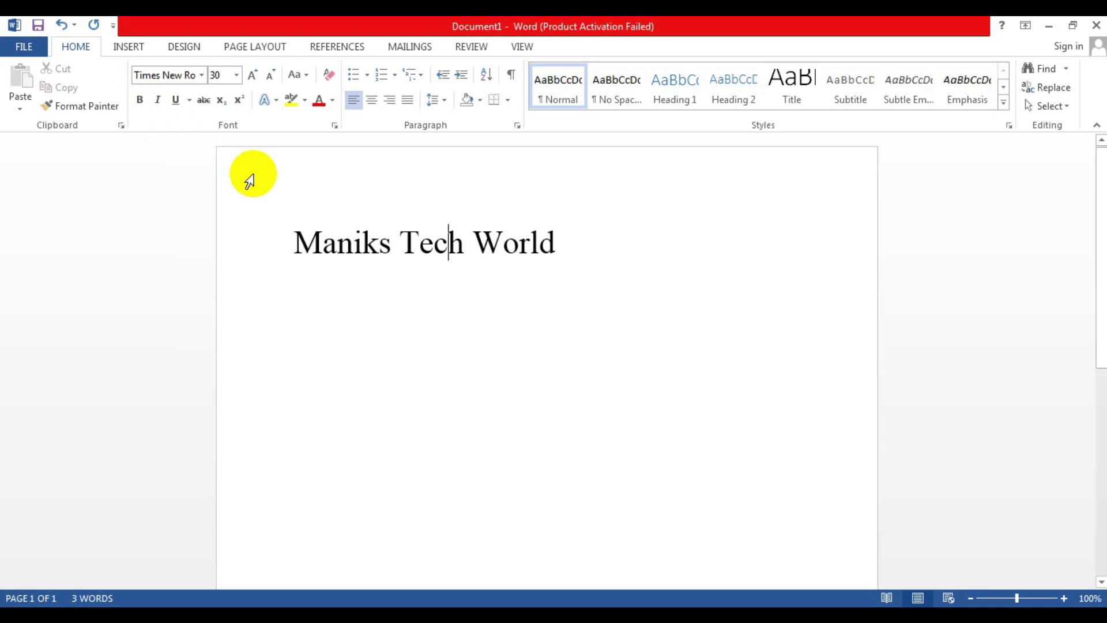
Select the whole "Maniks Tech World" line, make it bold and remove the bold again
drag(295, 230, 279, 231)
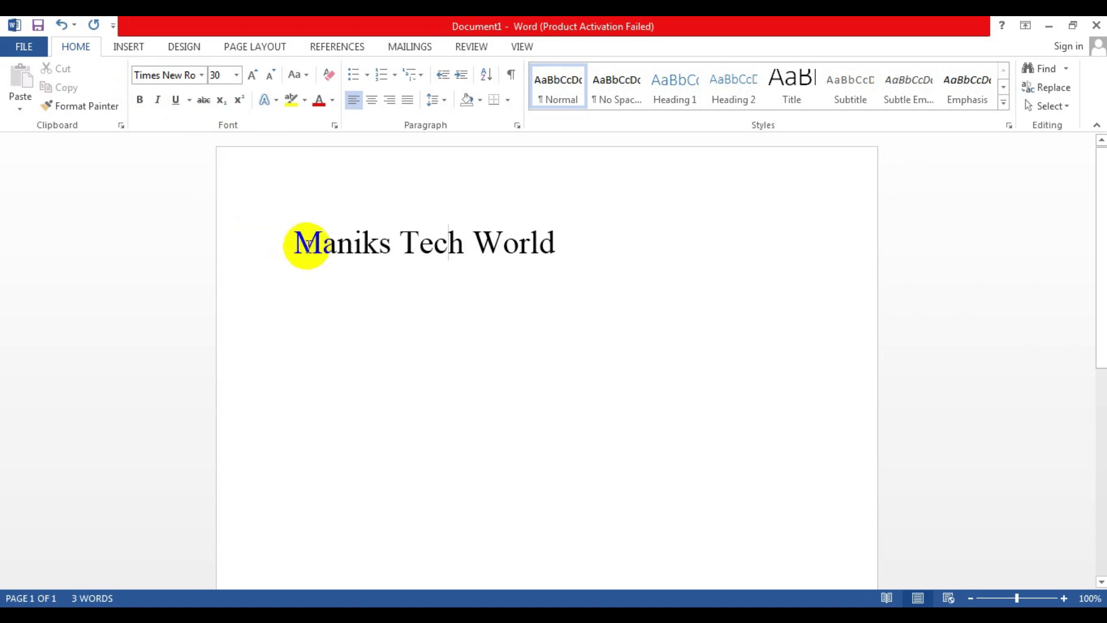
drag(285, 242, 552, 246)
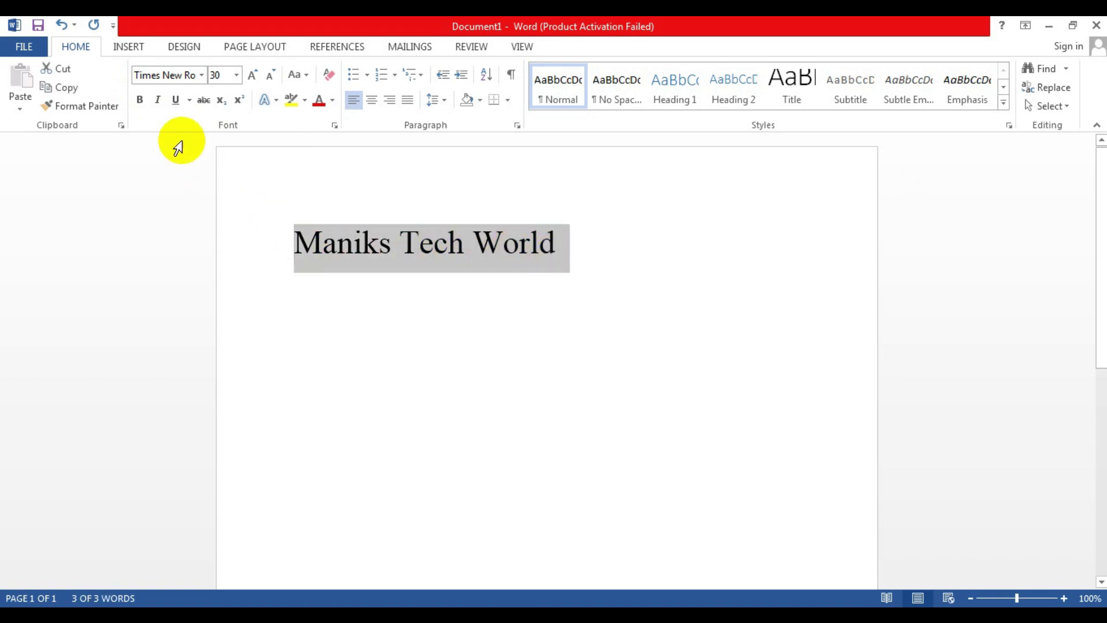
click(141, 101)
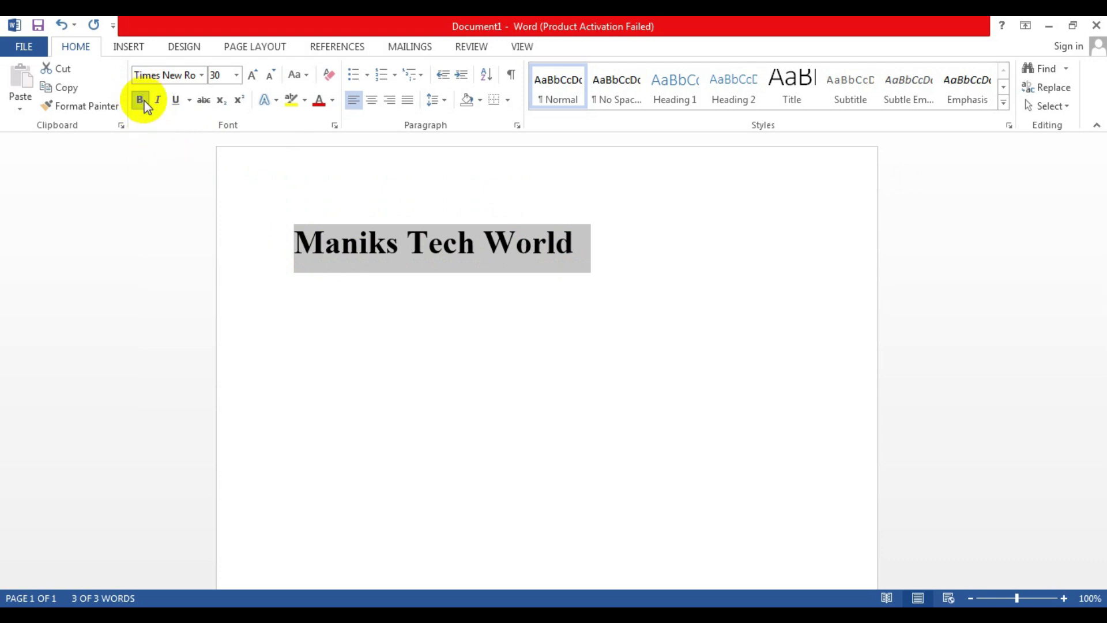
click(141, 101)
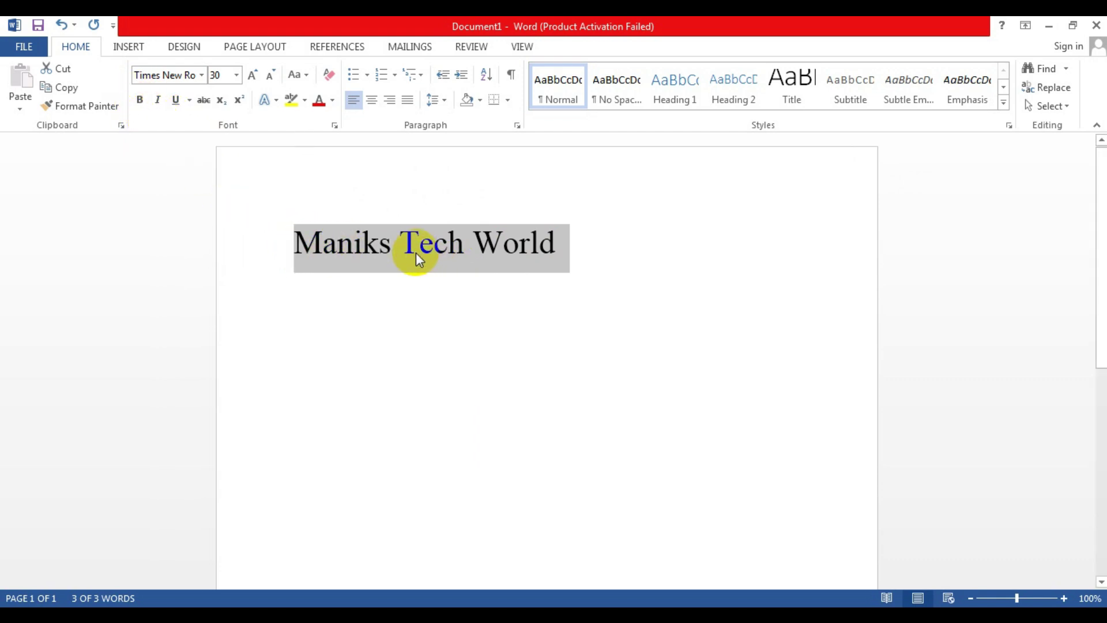
Apply italic to the selected line and remove it, and do the same with underline
click(158, 100)
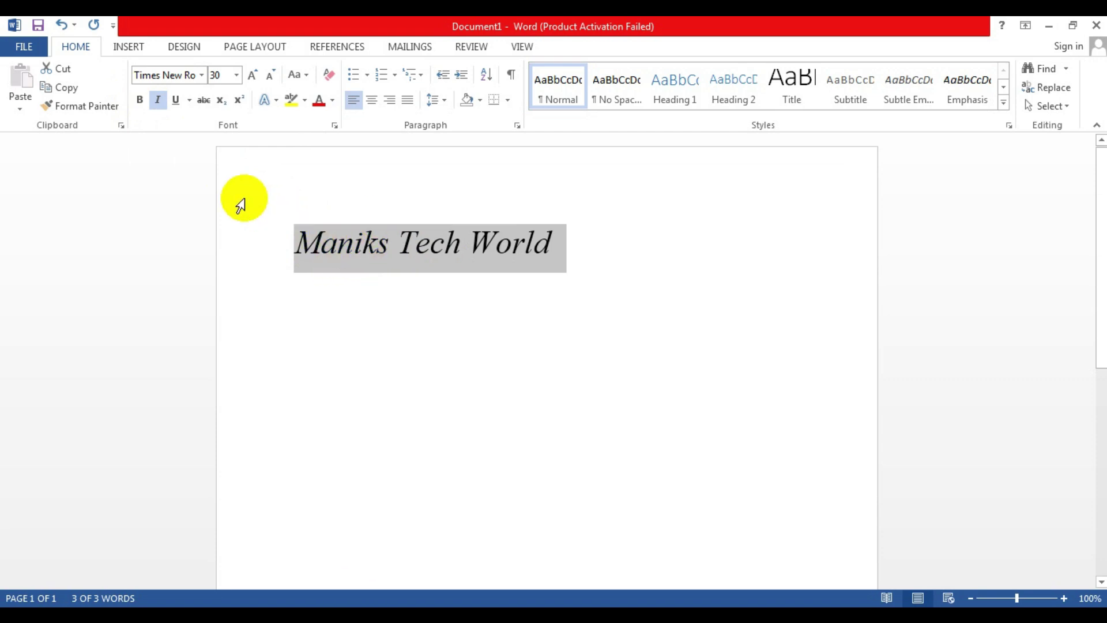
click(158, 102)
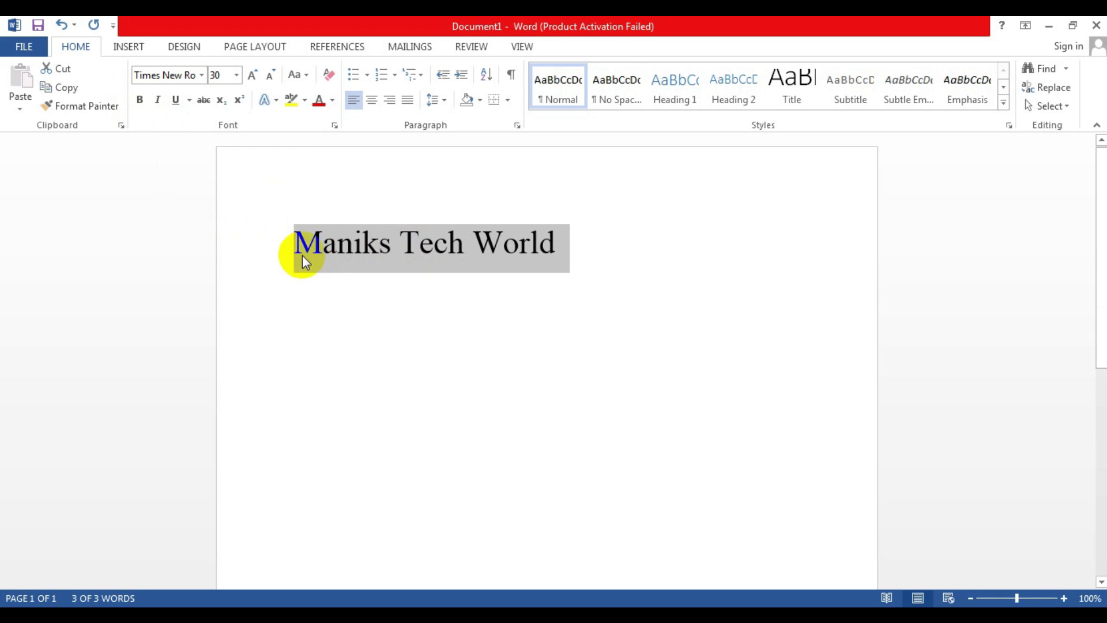
click(178, 106)
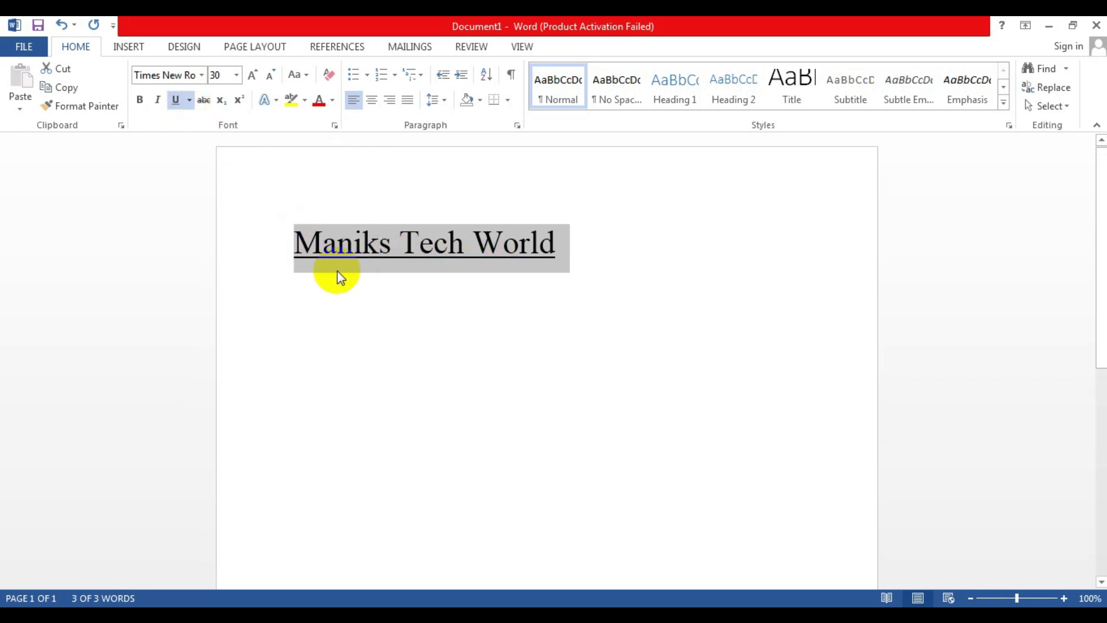
click(176, 101)
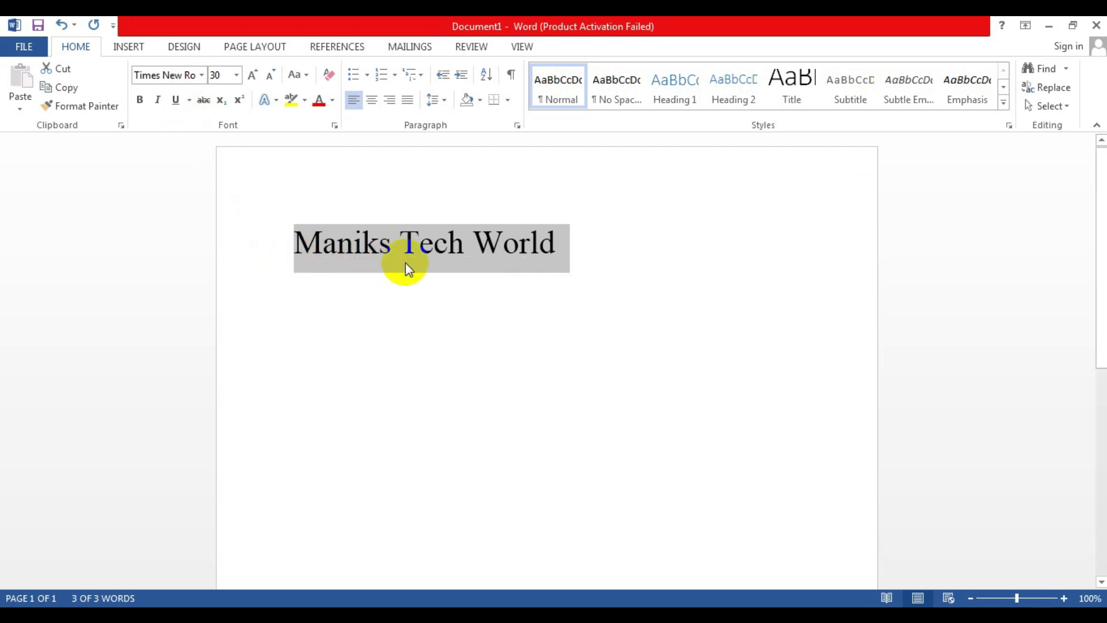
Apply bold, italic and underline together to the selected "Maniks Tech World" line
click(140, 101)
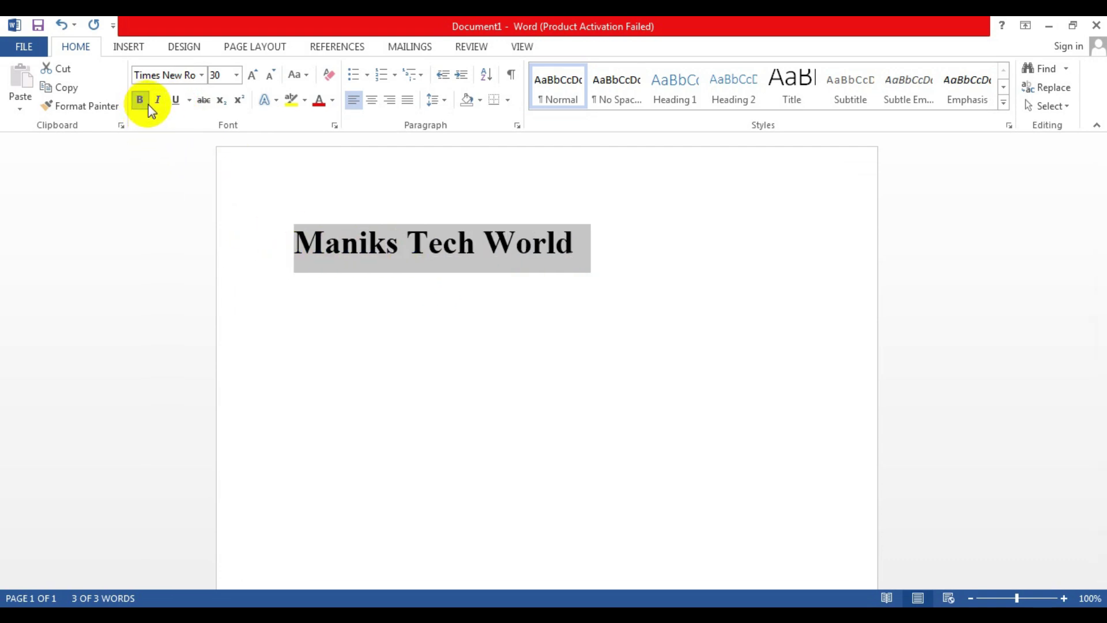
click(157, 101)
click(176, 102)
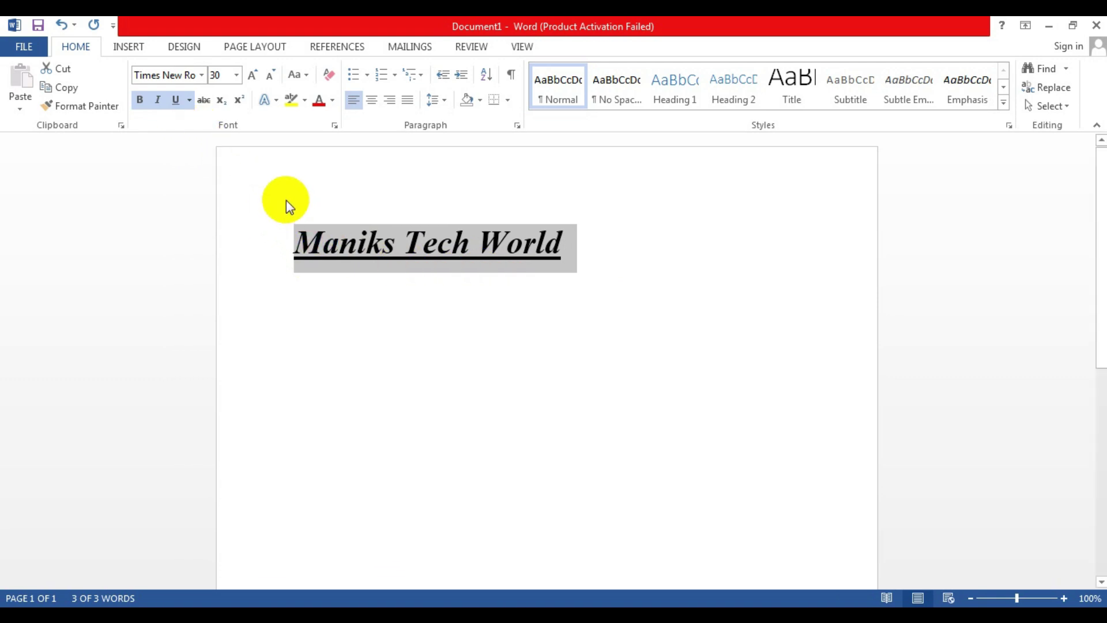
Deselect and reselect the whole "Maniks Tech World" line, and remove its italic and bold formatting
click(440, 238)
click(293, 248)
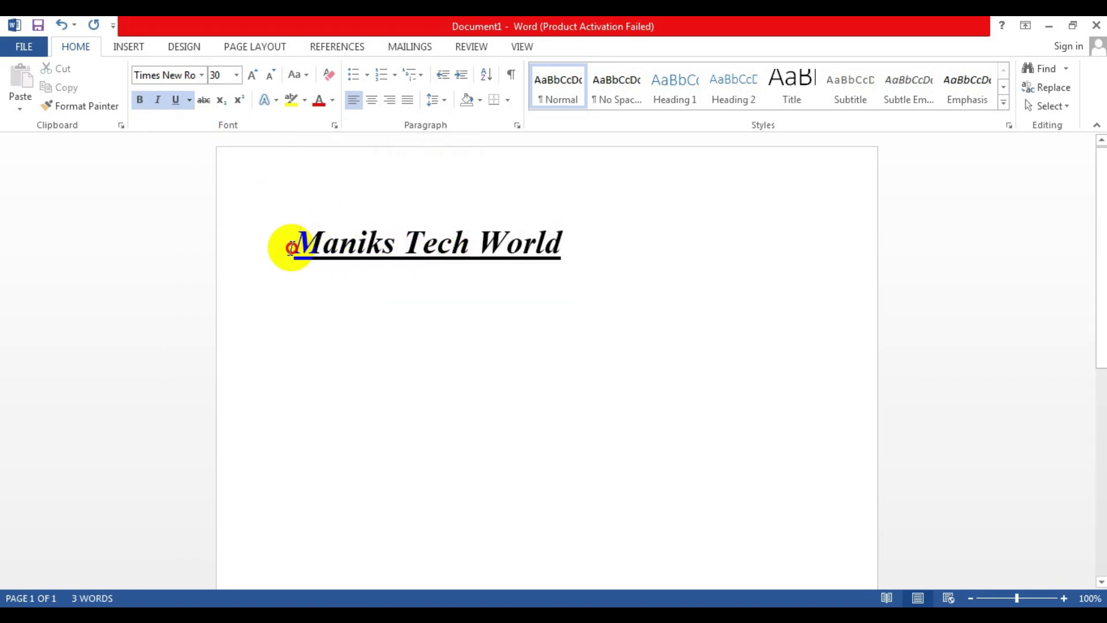
drag(293, 248, 558, 240)
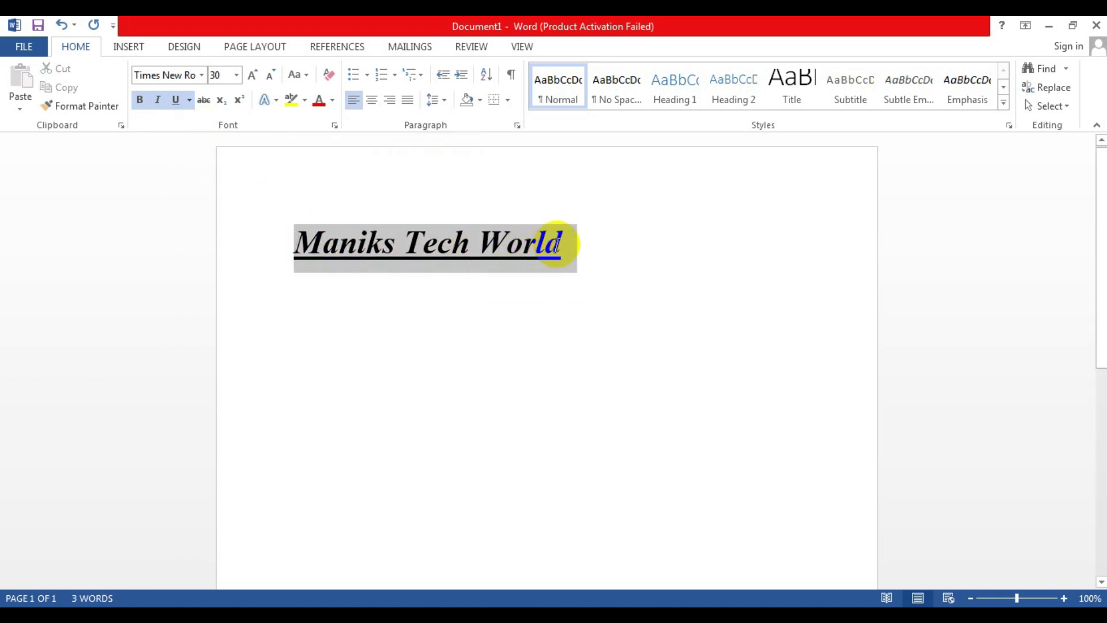
click(158, 100)
click(140, 100)
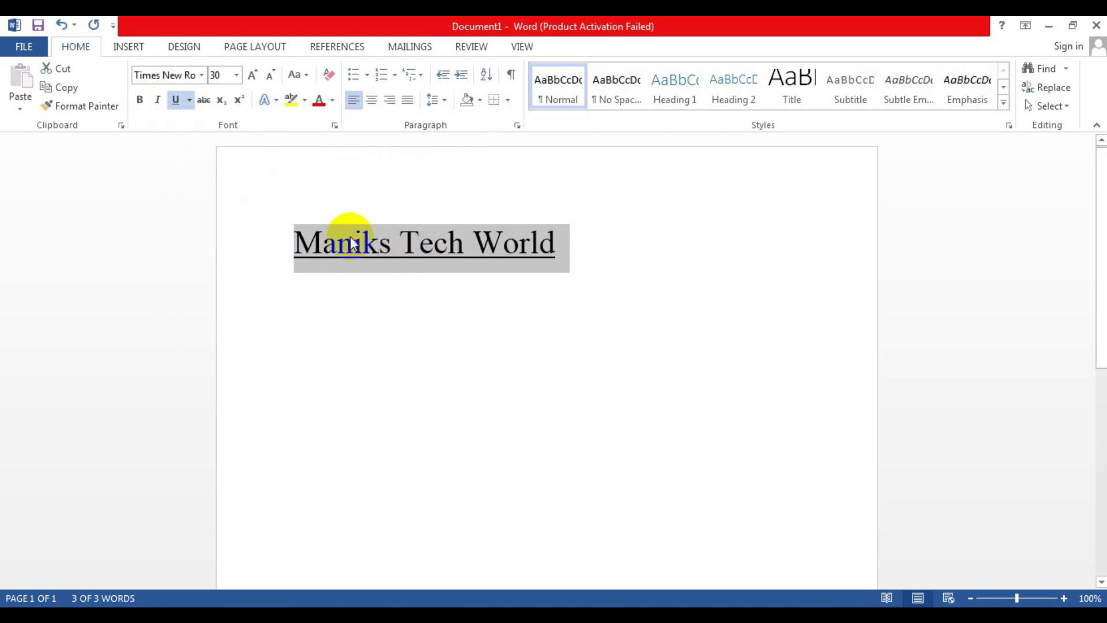
Change the underline of the selected "Maniks Tech World" line to dash-dot, then remove the underline and deselect the line
click(189, 103)
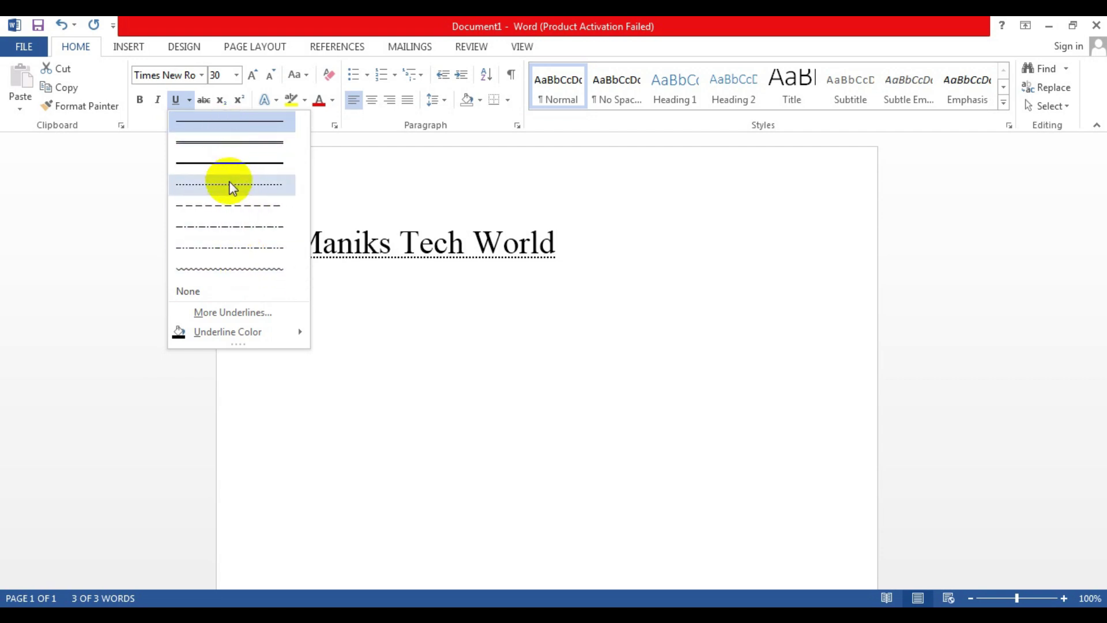
click(243, 227)
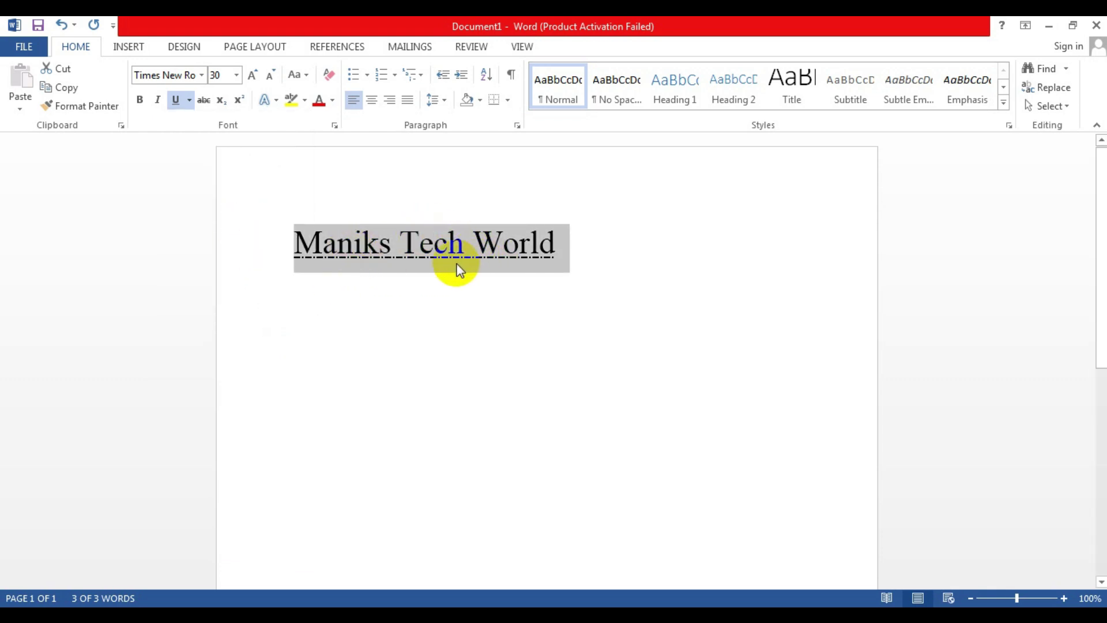
click(177, 103)
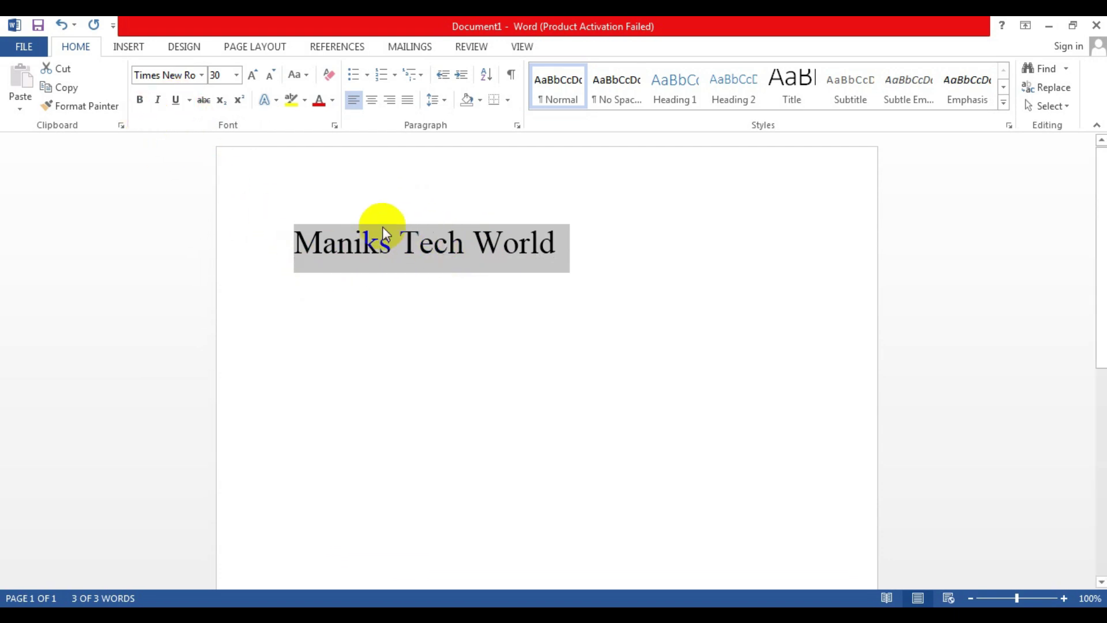
click(582, 272)
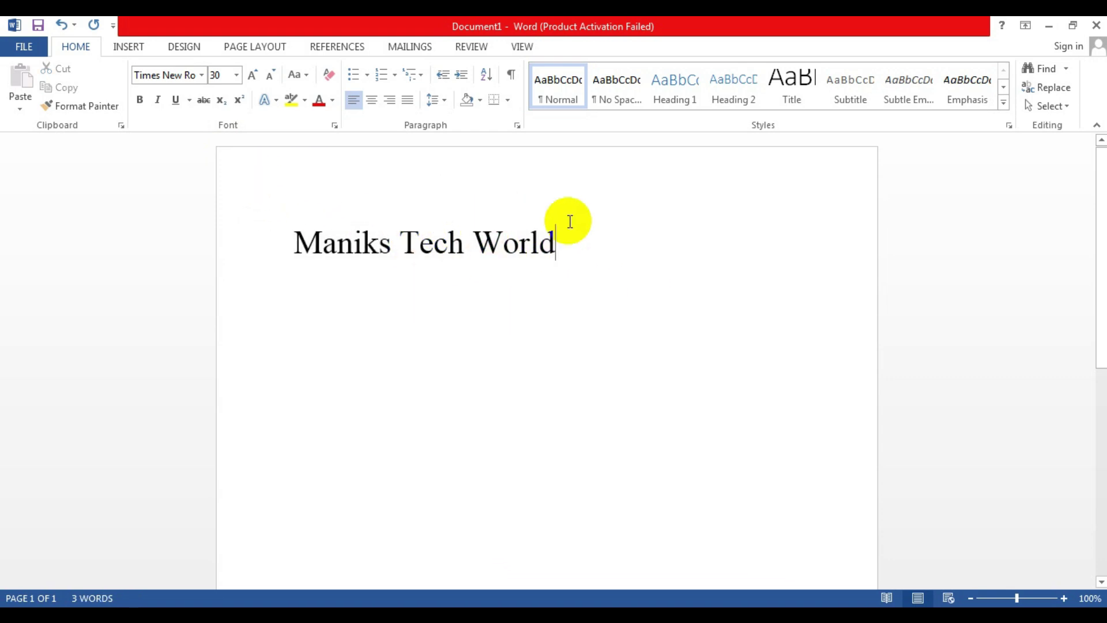
Select the whole "Maniks Tech World" line, apply strikethrough and remove it again
drag(581, 248, 309, 252)
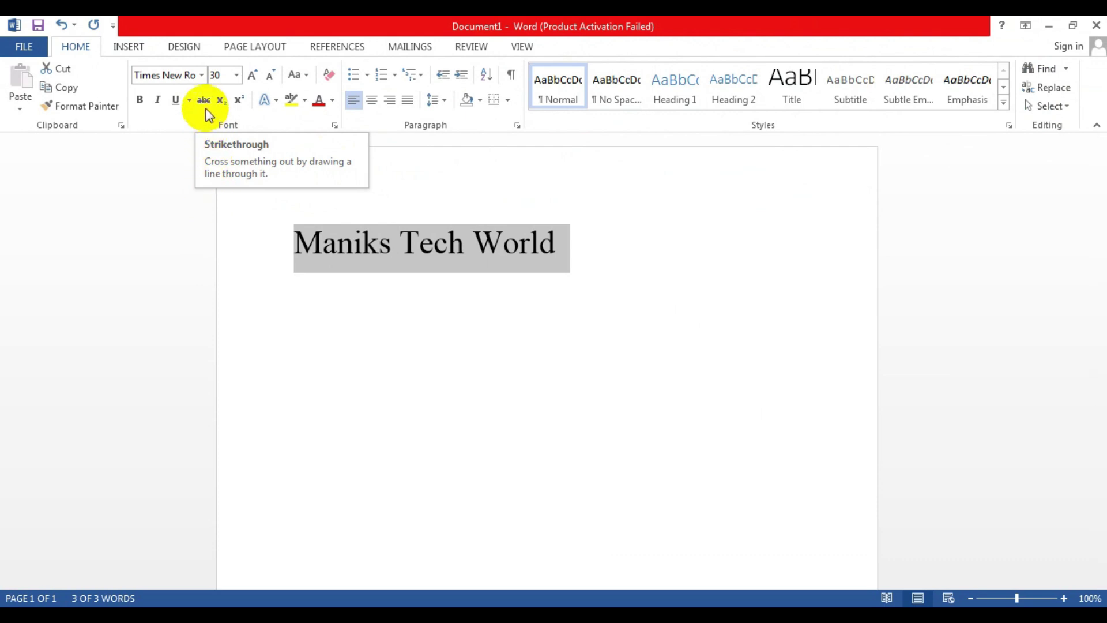
click(388, 277)
drag(289, 242, 536, 236)
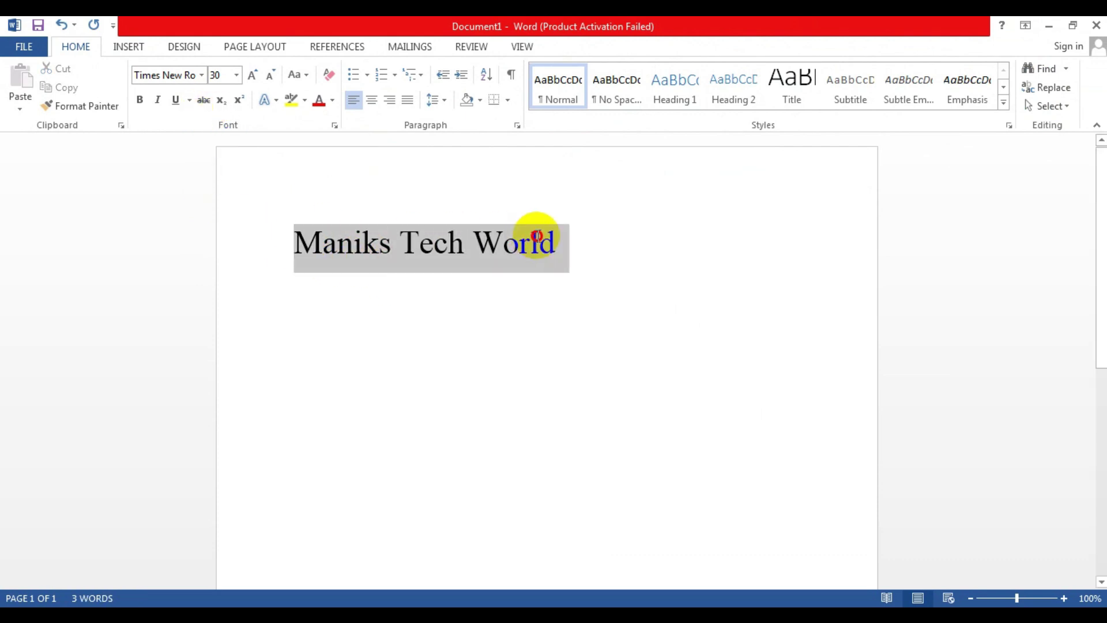
click(205, 101)
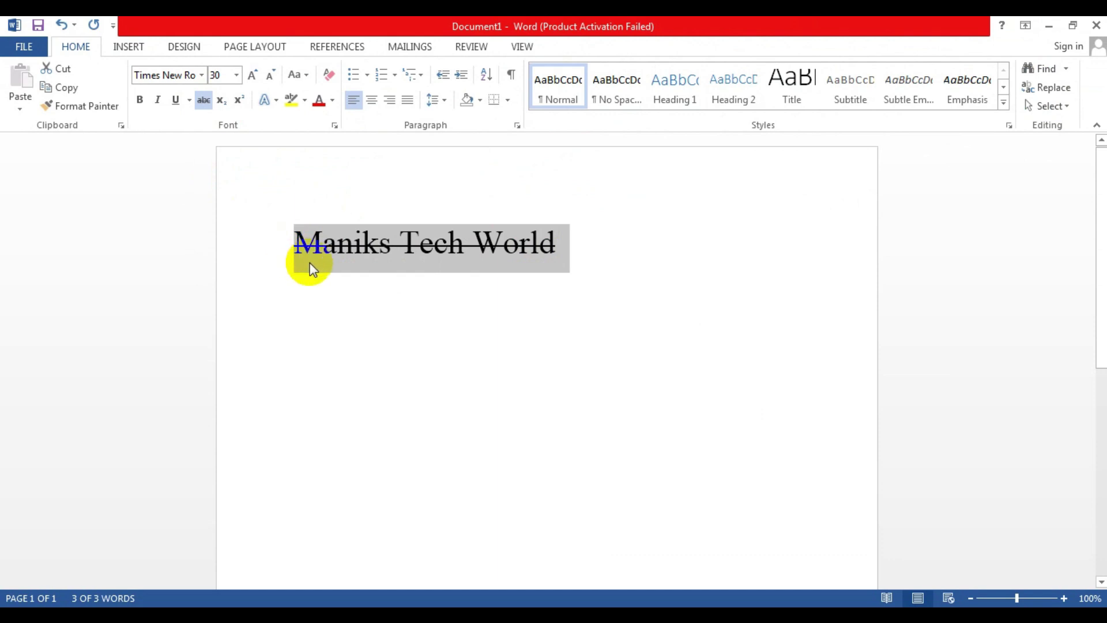
click(205, 101)
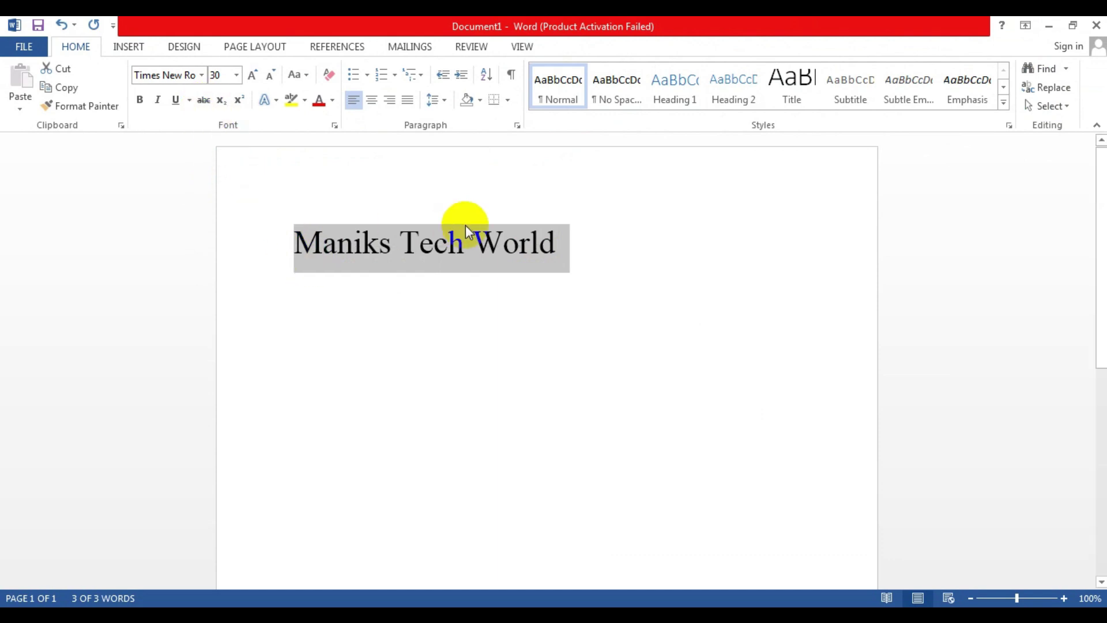
click(592, 249)
Replace the "Maniks Tech World" line with the numbers 500 and 350, separated by a tab
drag(591, 250, 295, 249)
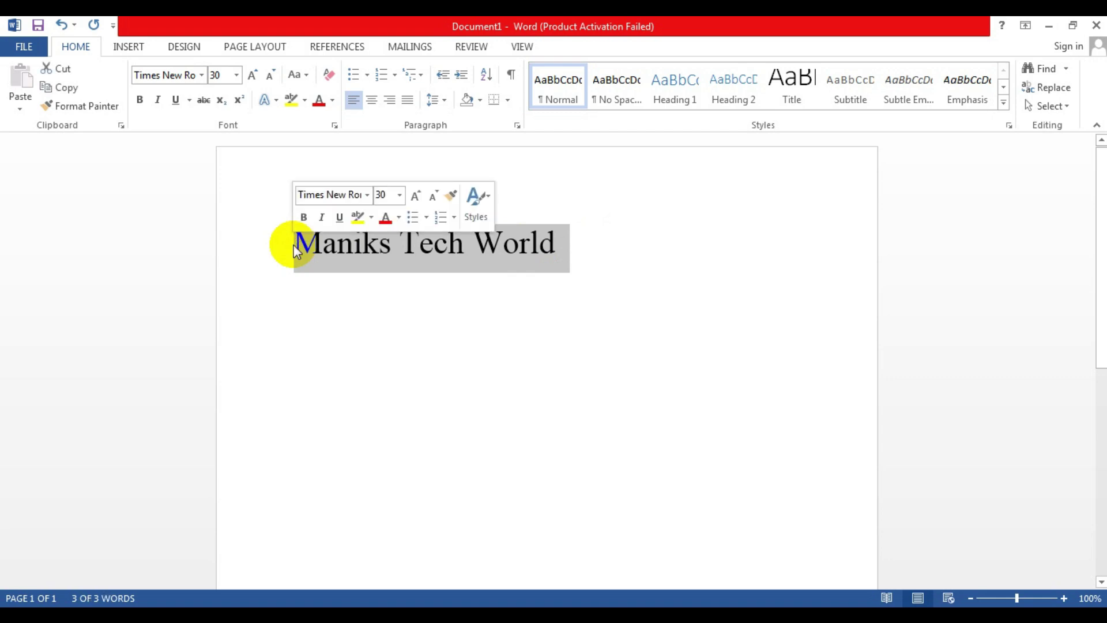
text(500)
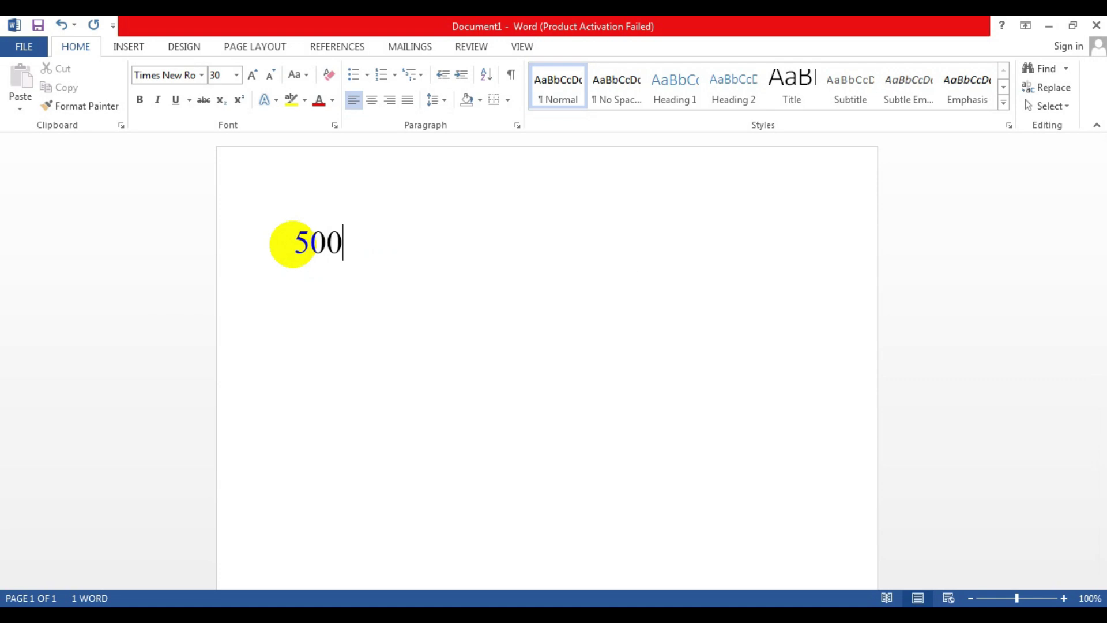
key(Tab)
text(350)
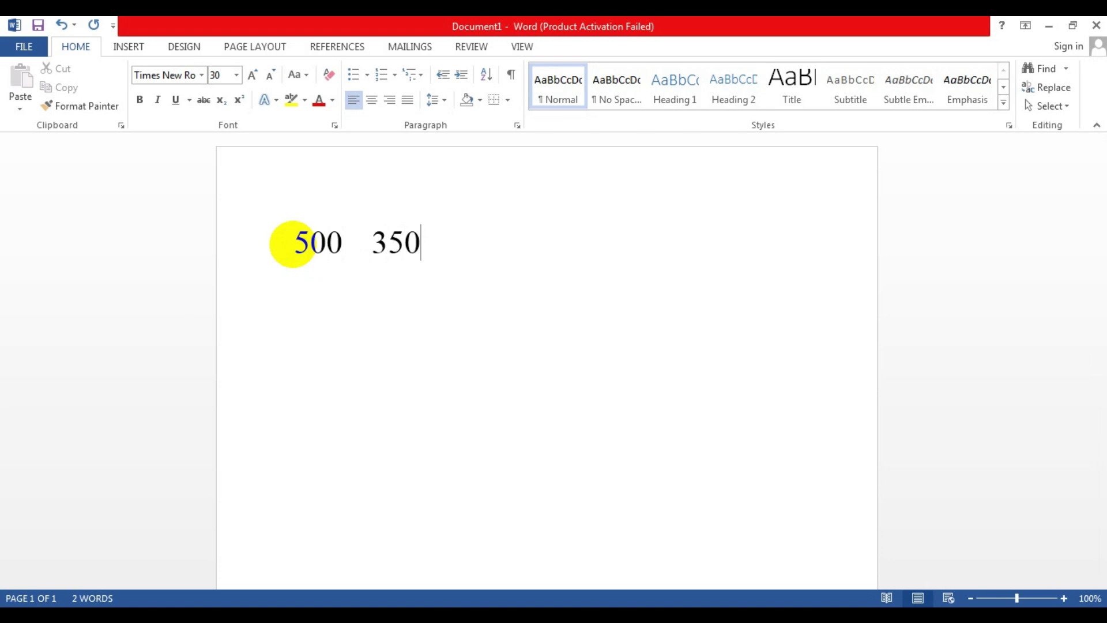
Apply strikethrough to the number 500 only and place the cursor after 350
drag(296, 241, 339, 245)
click(200, 102)
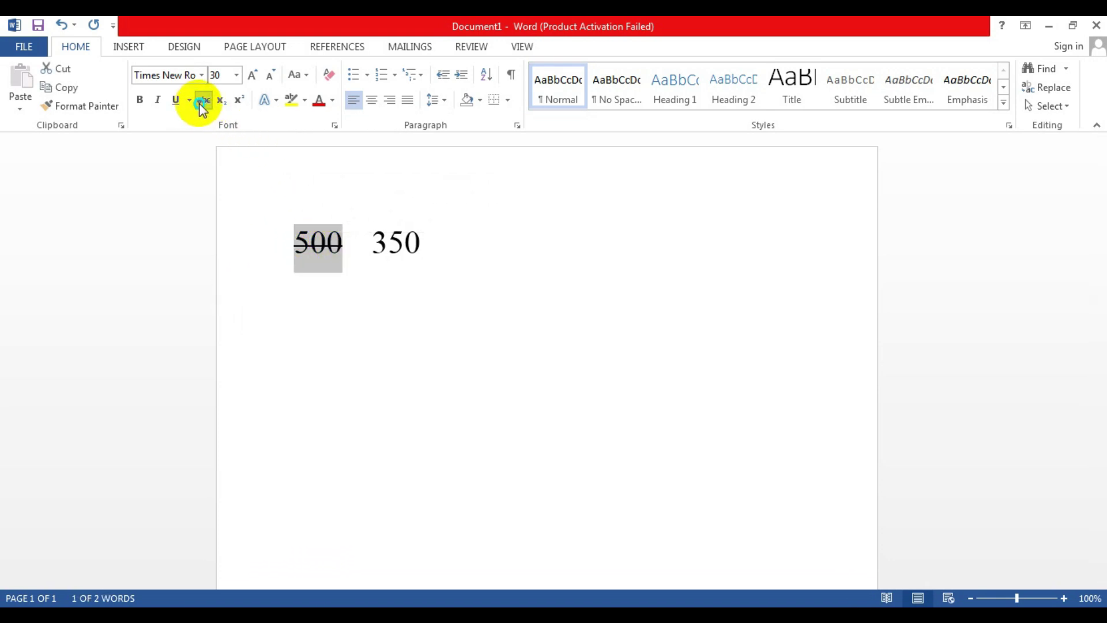
click(375, 257)
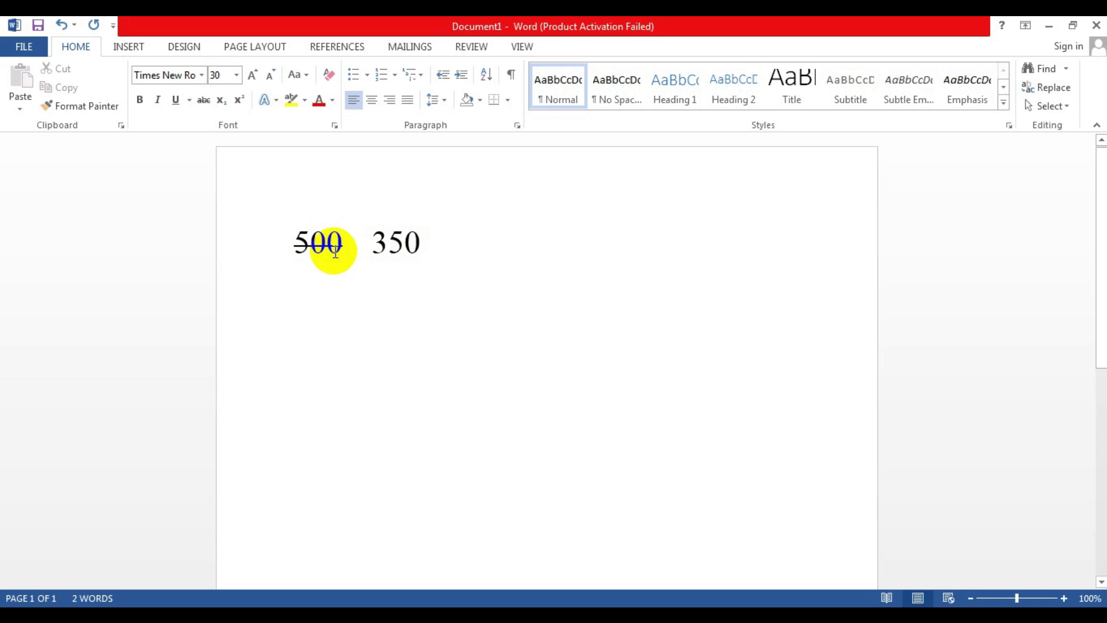
click(436, 246)
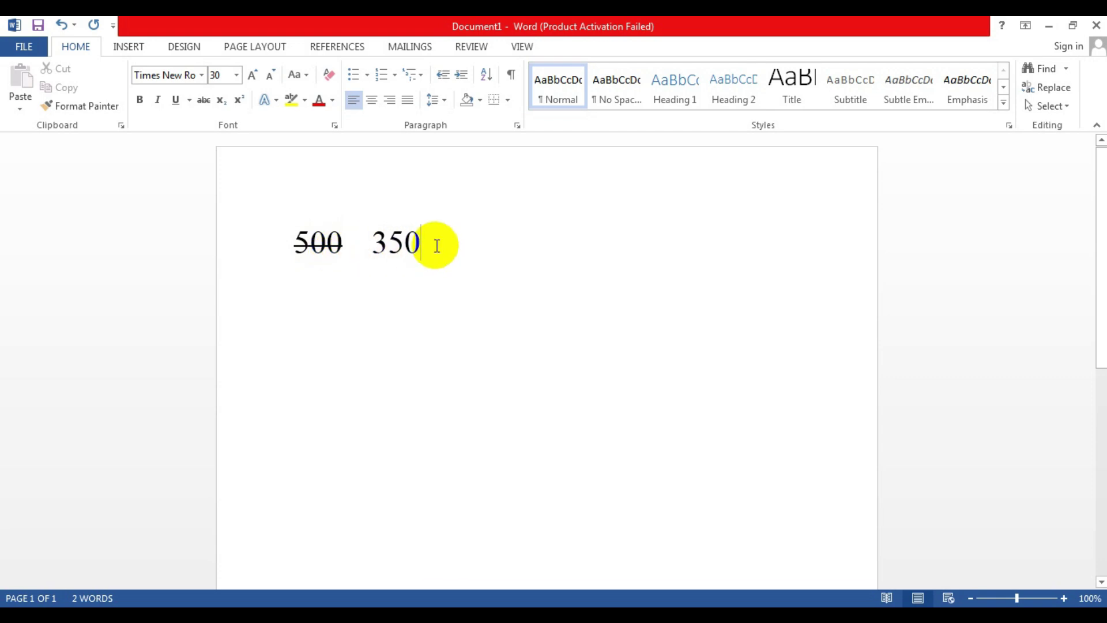
Undo the strikethrough and the number entries back to the "Maniks Tech World" line, and deselect it
key(ctrl+z)
key(ctrl+z)
key(ctrl+z)
key(ctrl+z)
key(ctrl+z)
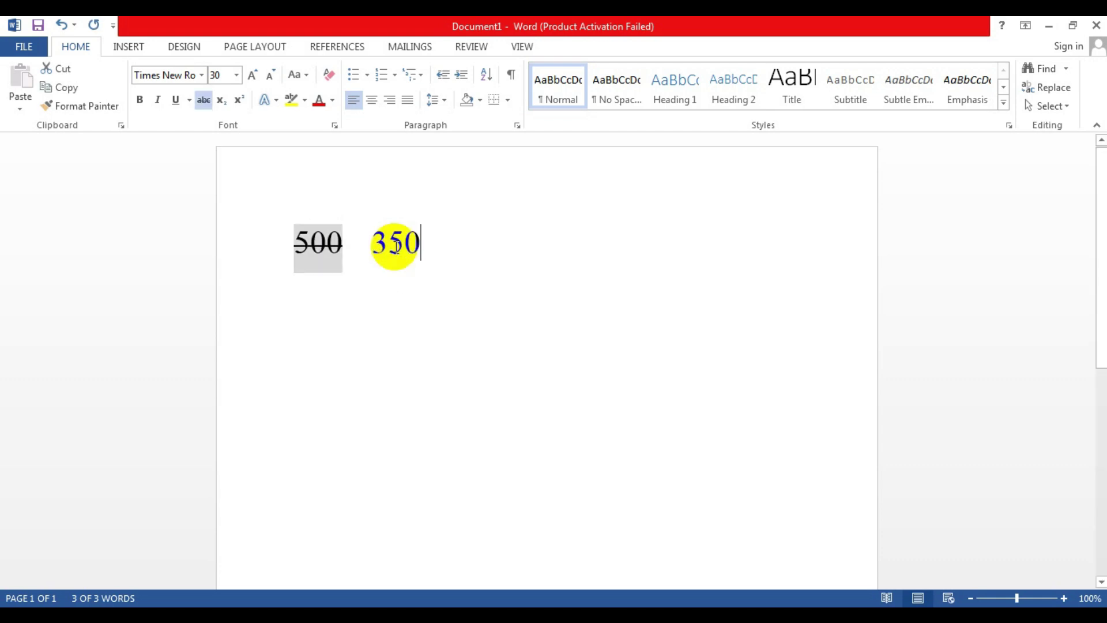
click(431, 252)
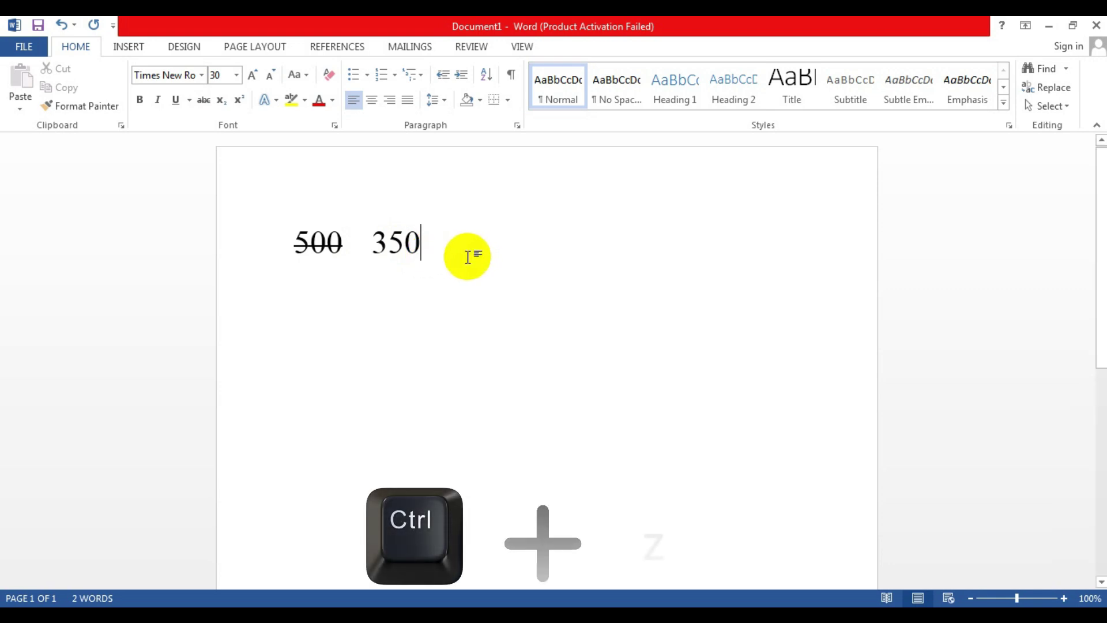
key(ctrl+z)
key(ctrl+z)
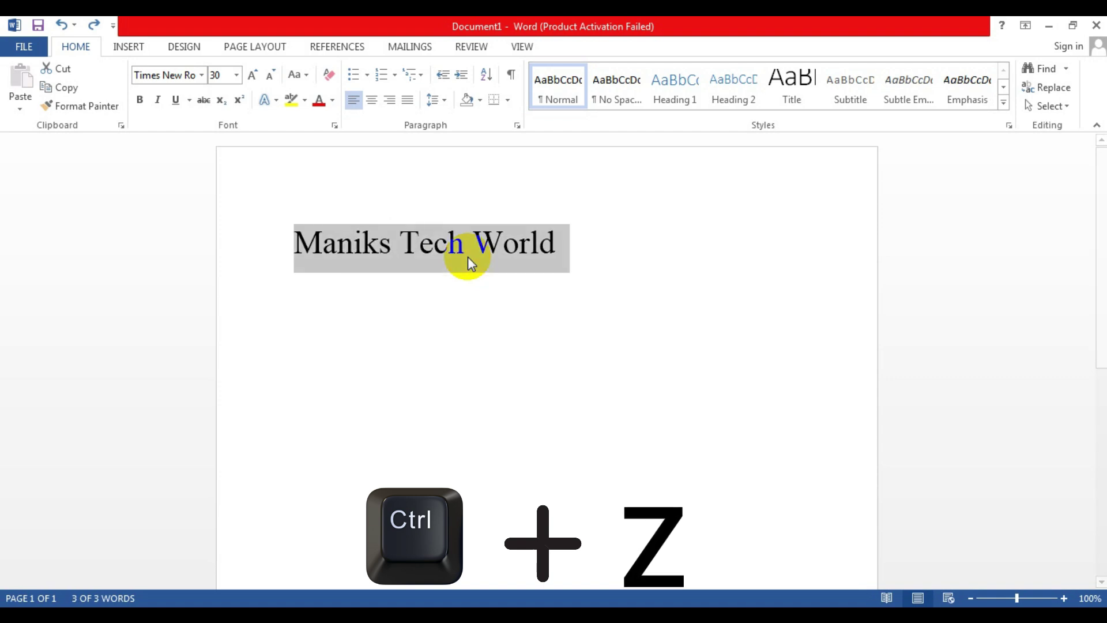
click(459, 294)
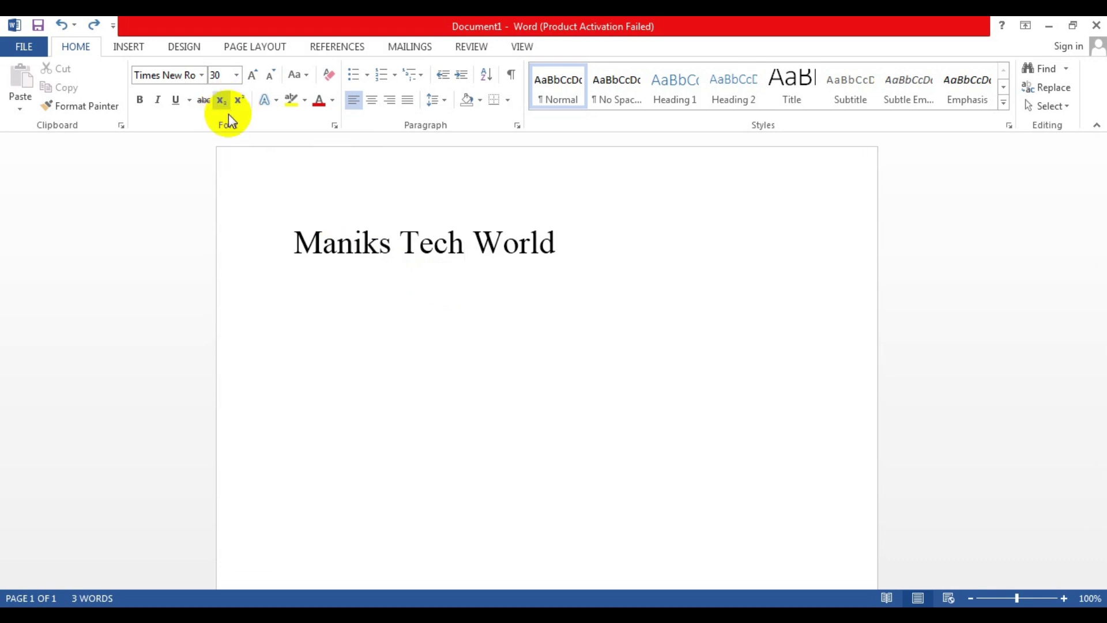
Append "sdfsd" to the end of the "Maniks Tech World" line and delete the added letters back to "Worlds"
click(574, 247)
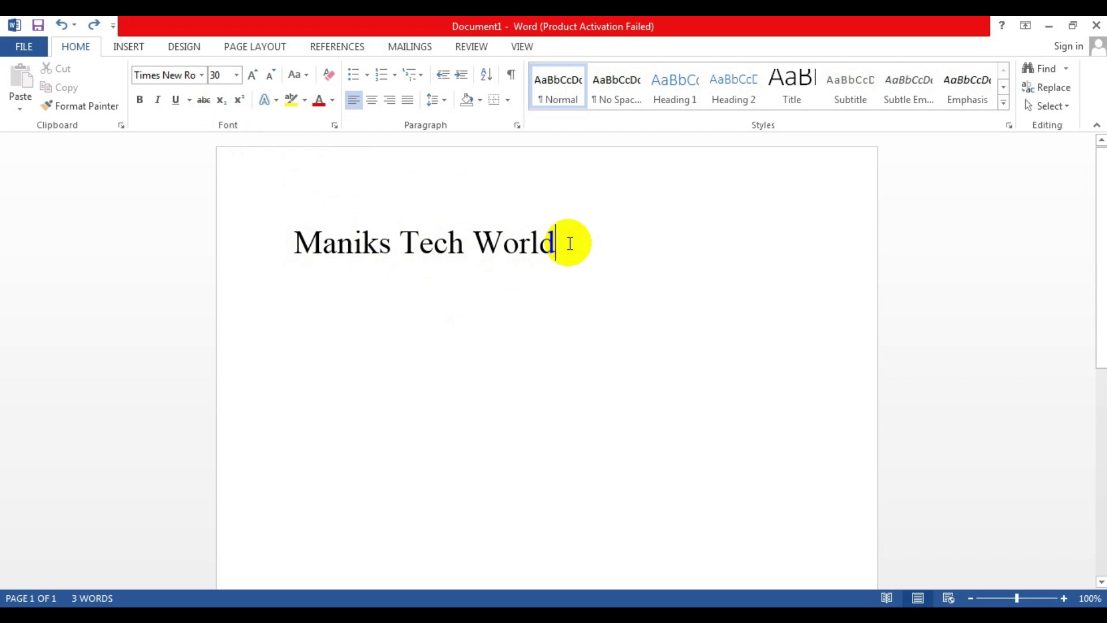
text(sdfsd)
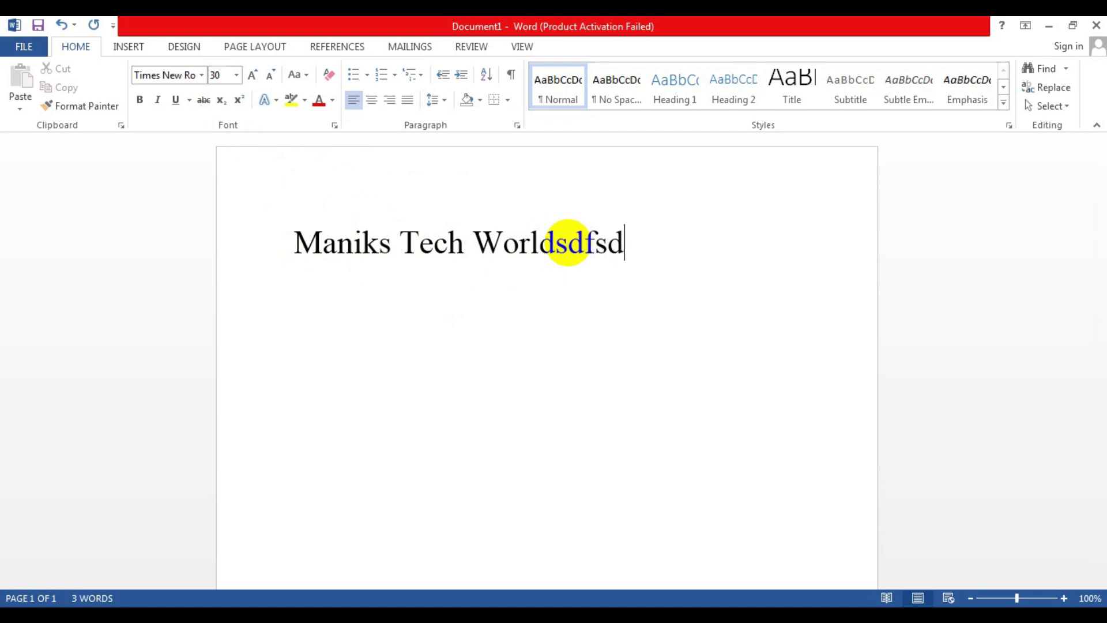
key(BackSpace)
key(BackSpace)
key(BackSpace)
key(BackSpace)
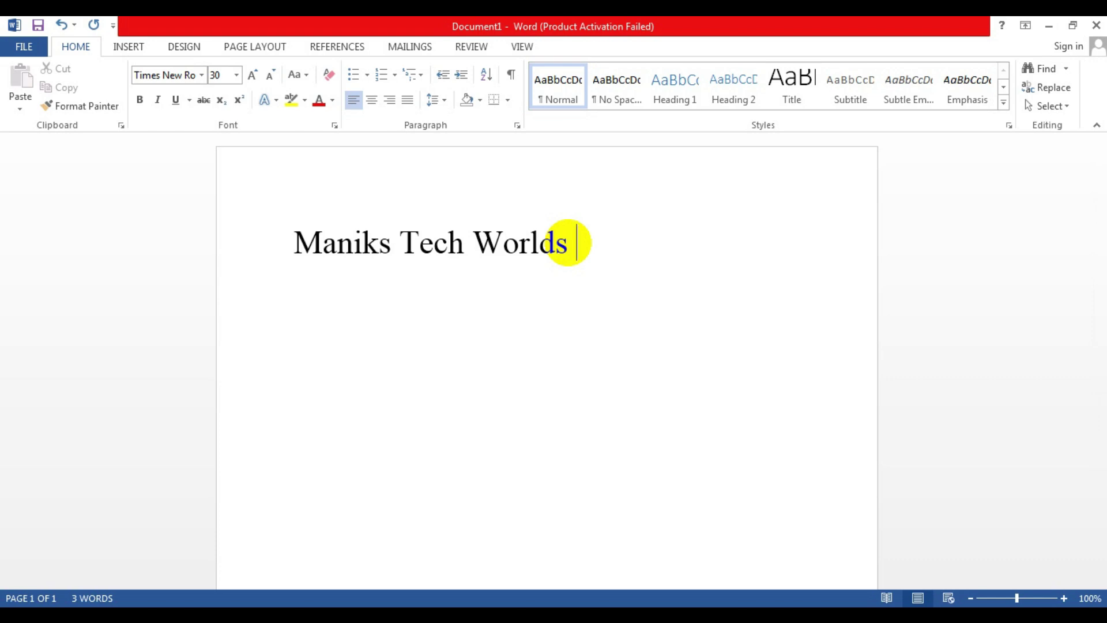
Insert several blank lines below "Maniks Tech Worlds" and delete them back to a single new line
key(Return)
key(Return)
key(Return)
key(BackSpace)
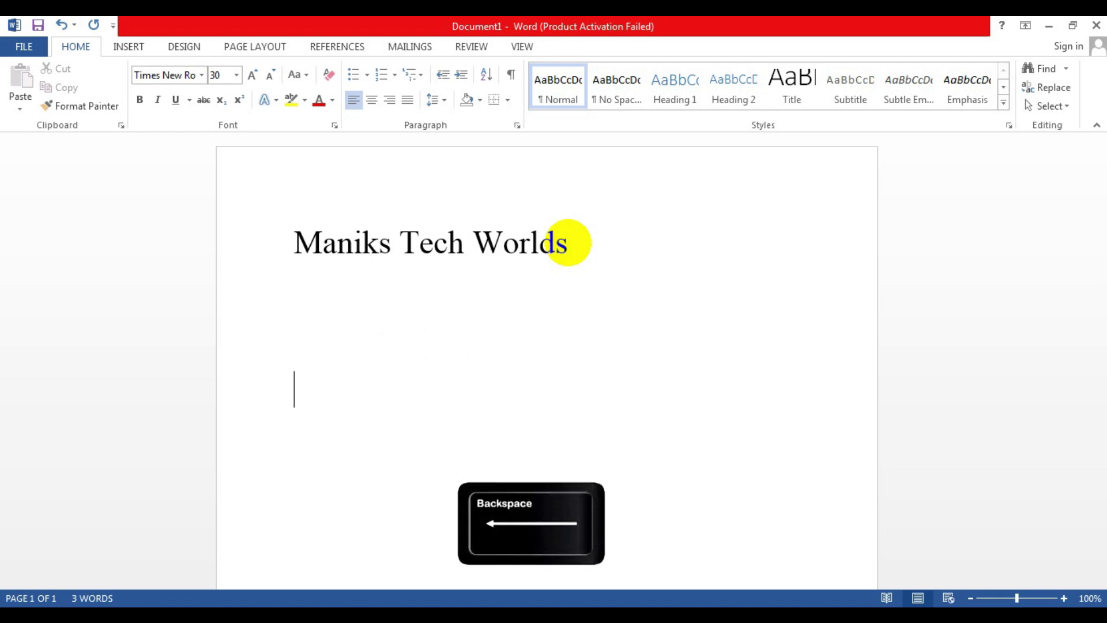
key(BackSpace)
key(BackSpace)
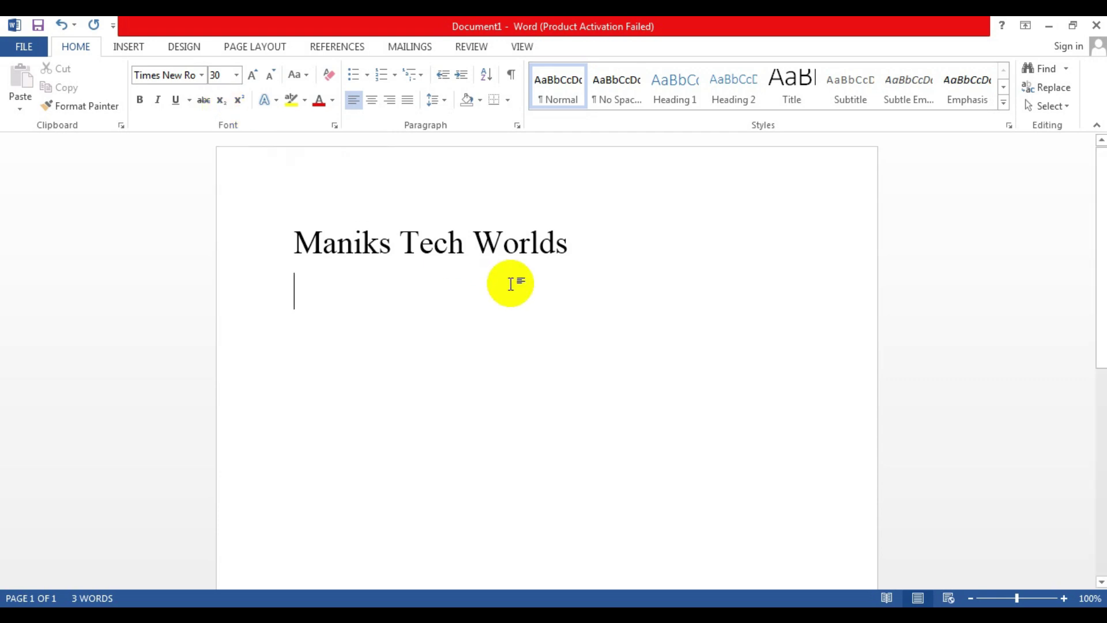
Write the formulas "H2O" and "H2SO4" in capitals on the second line, separated by two spaces
key(Caps_Lock)
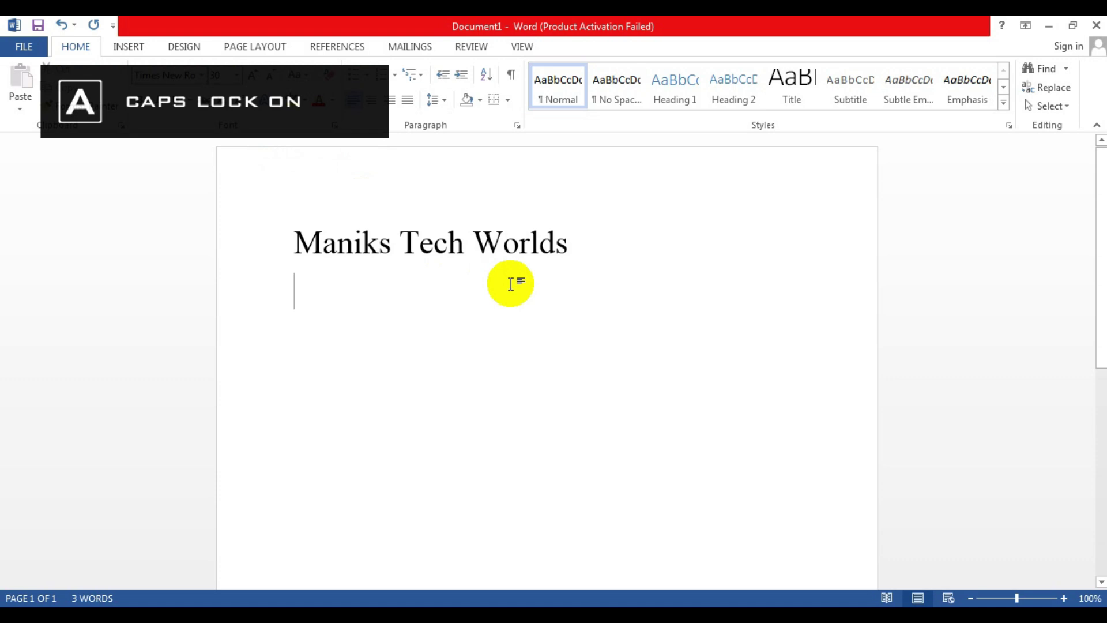
text(H2)
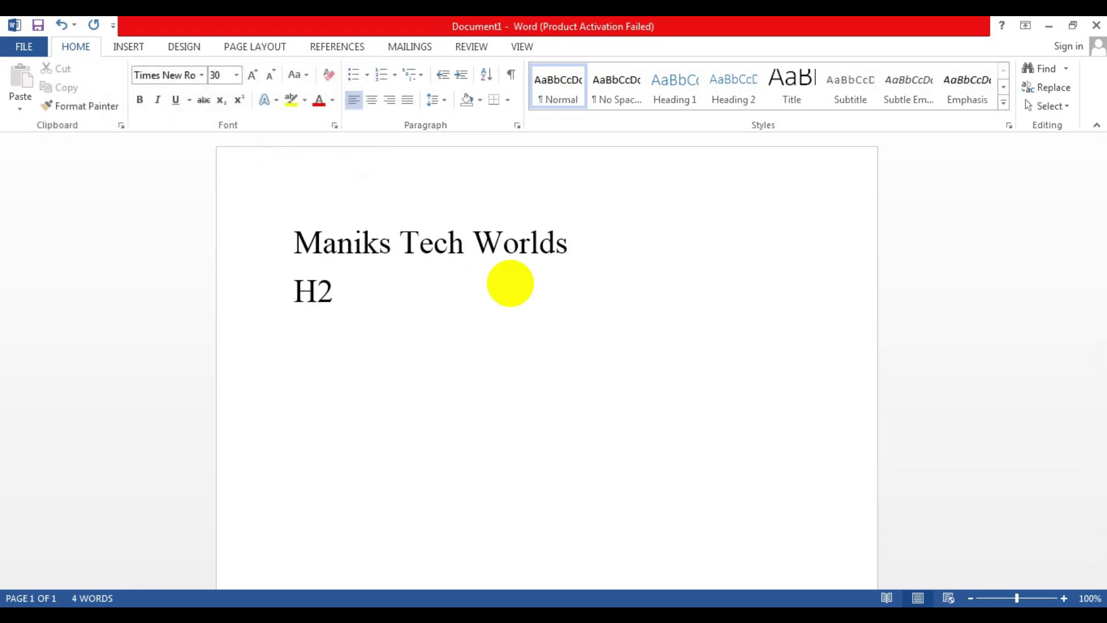
text(O  H2S)
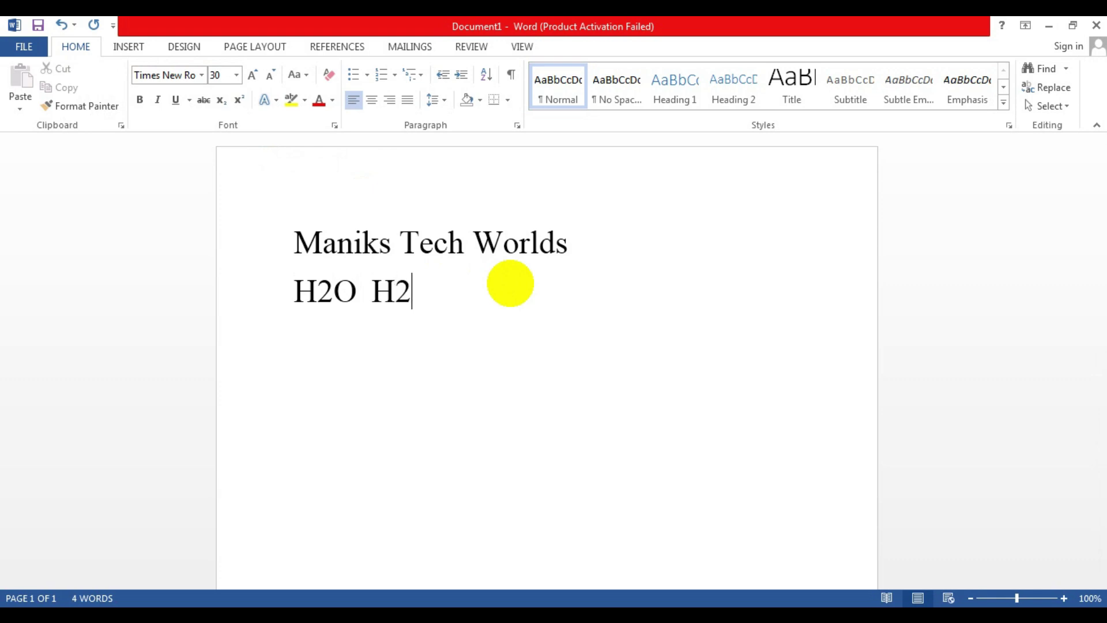
text(O4)
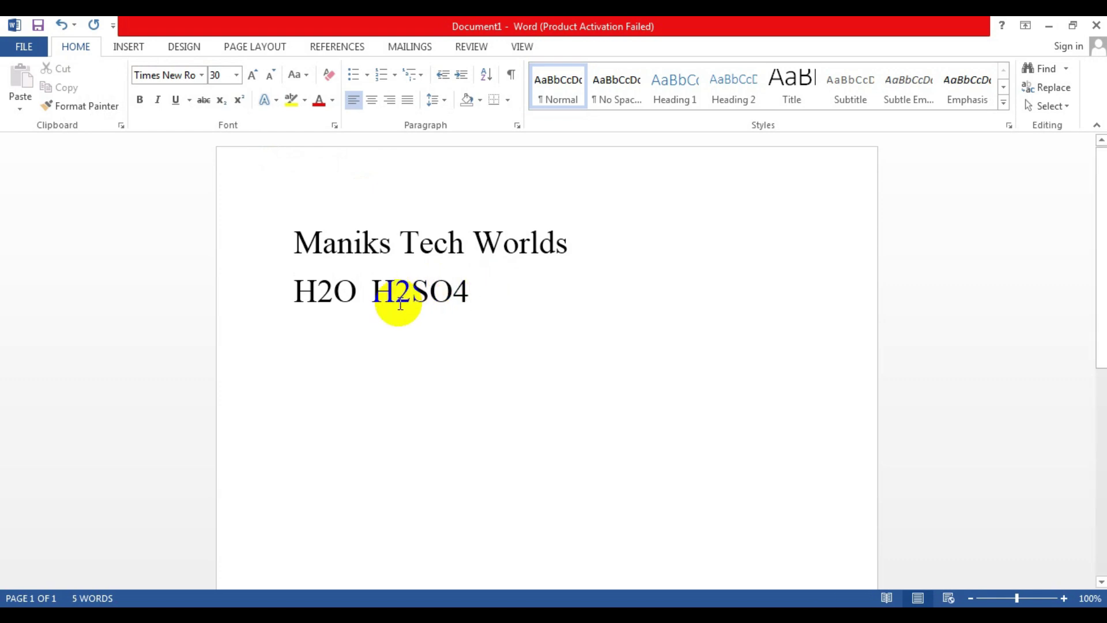
Format the 2 in H2O and both the 2 and the 4 in H2SO4 as subscript
drag(316, 291, 332, 297)
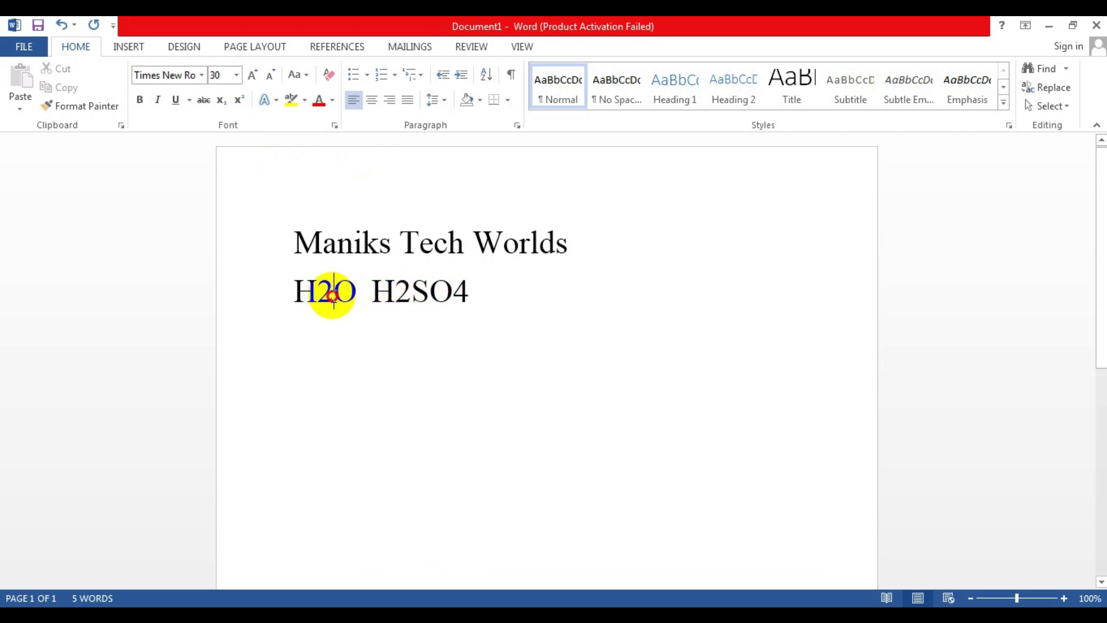
drag(330, 293, 320, 297)
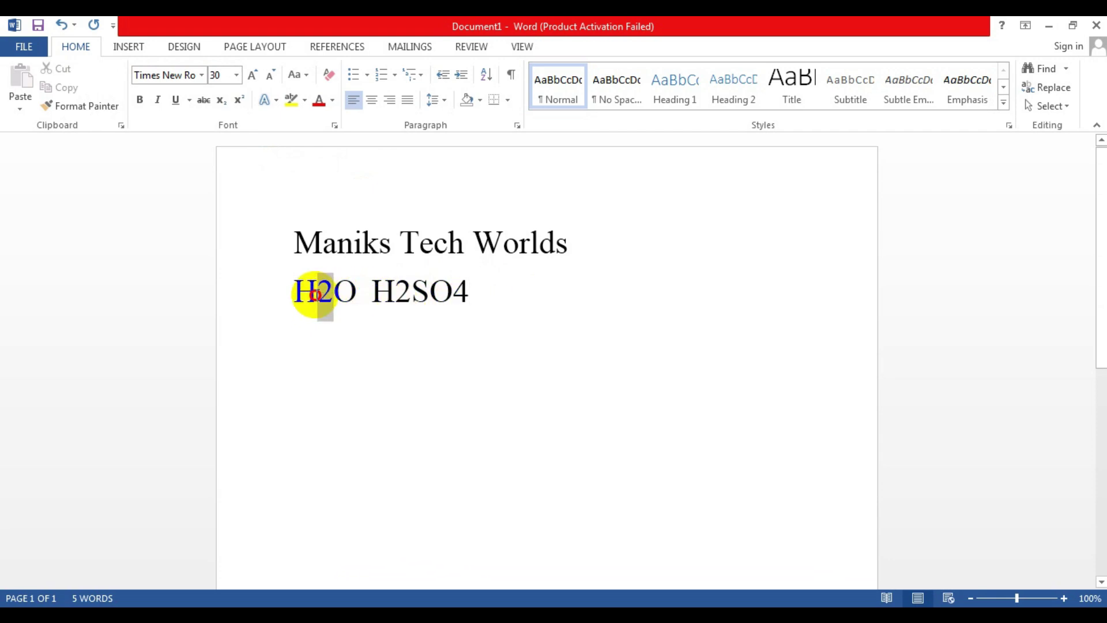
click(221, 101)
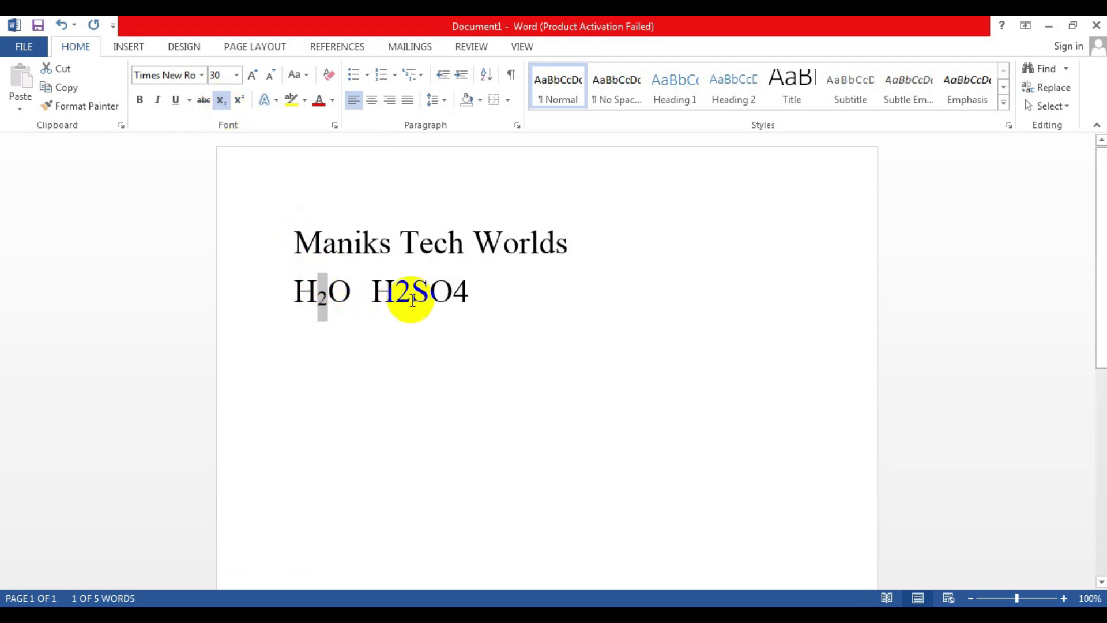
drag(412, 297, 398, 306)
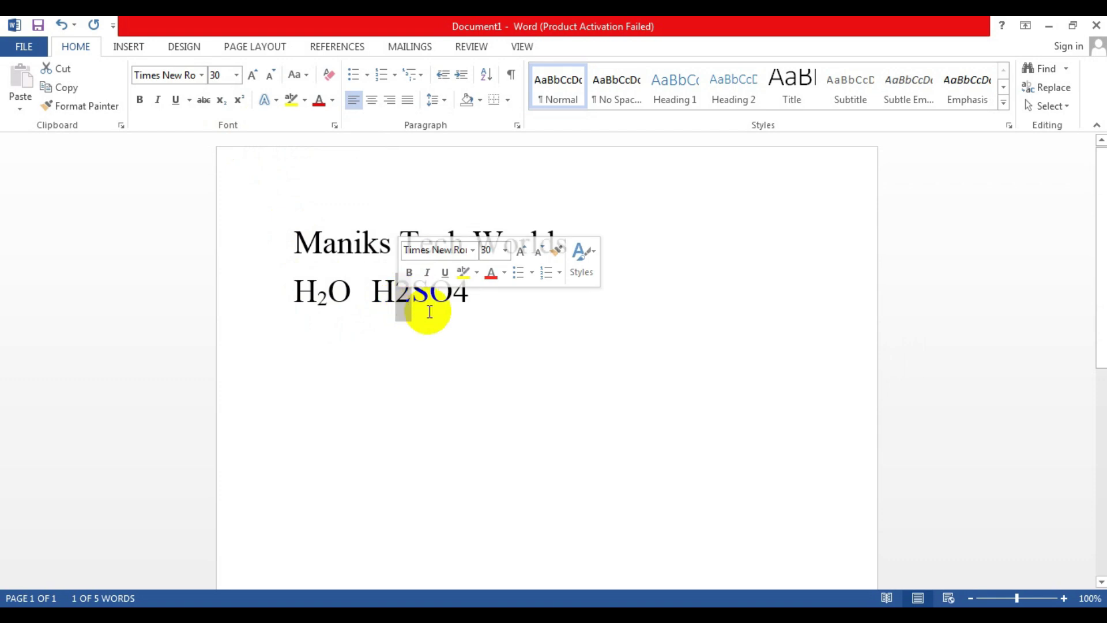
click(222, 103)
drag(465, 295, 450, 305)
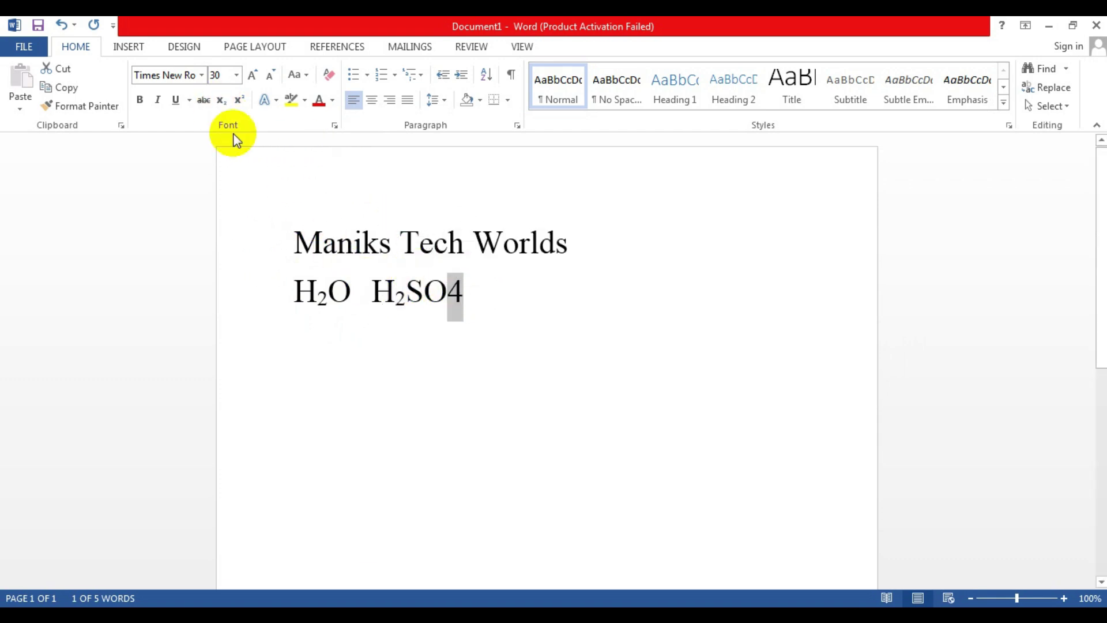
click(221, 101)
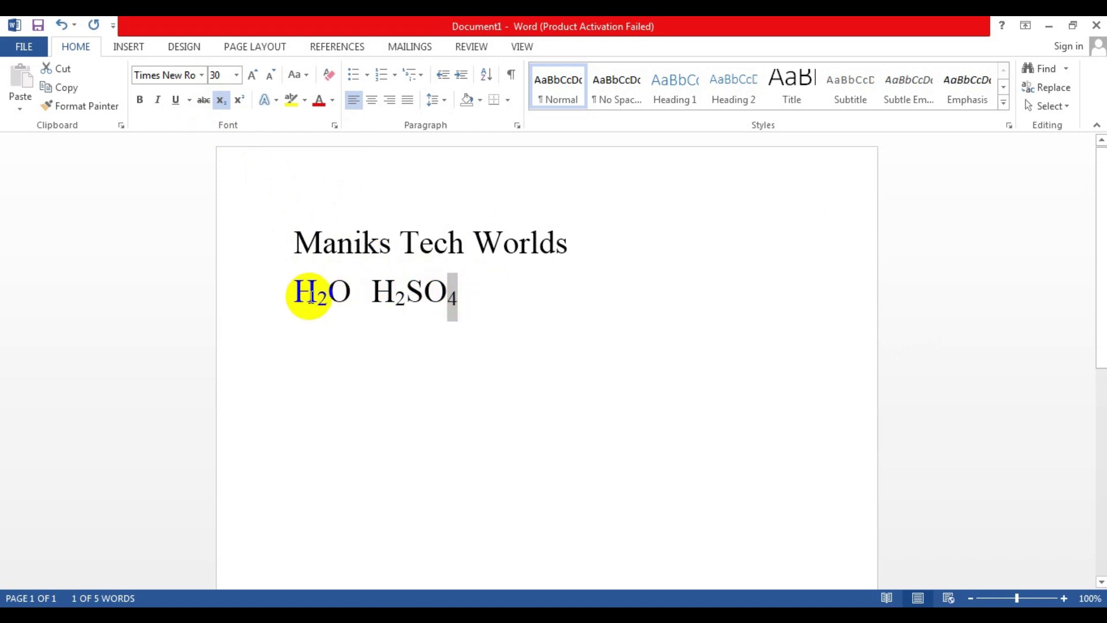
Add the sample text "SFSDF" in subscript after the H2SO4 formula
click(460, 310)
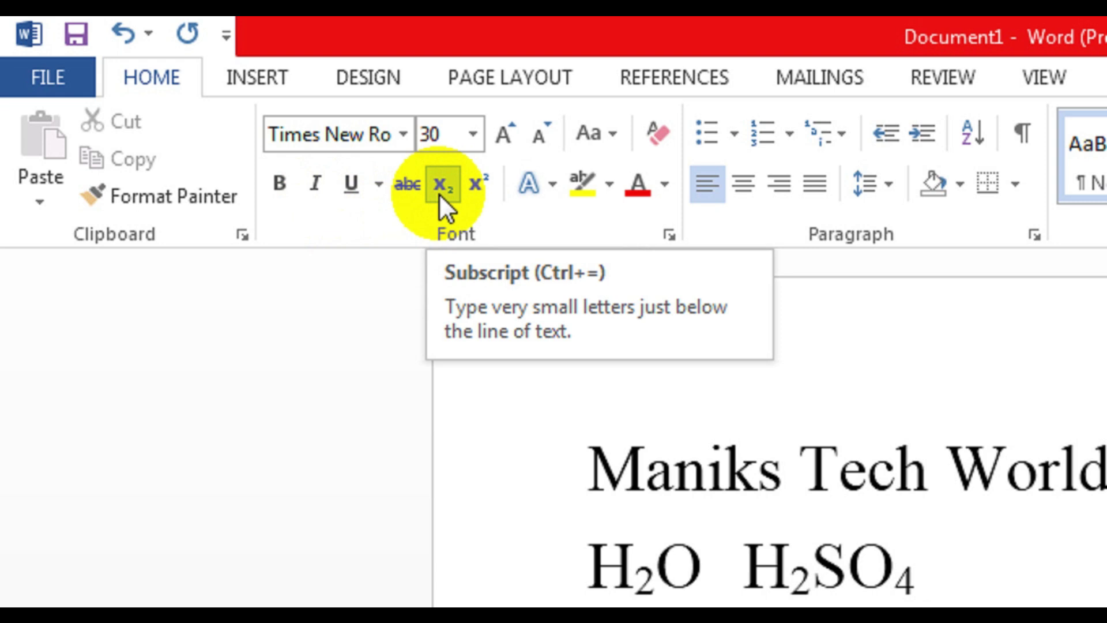
text(SFSDF)
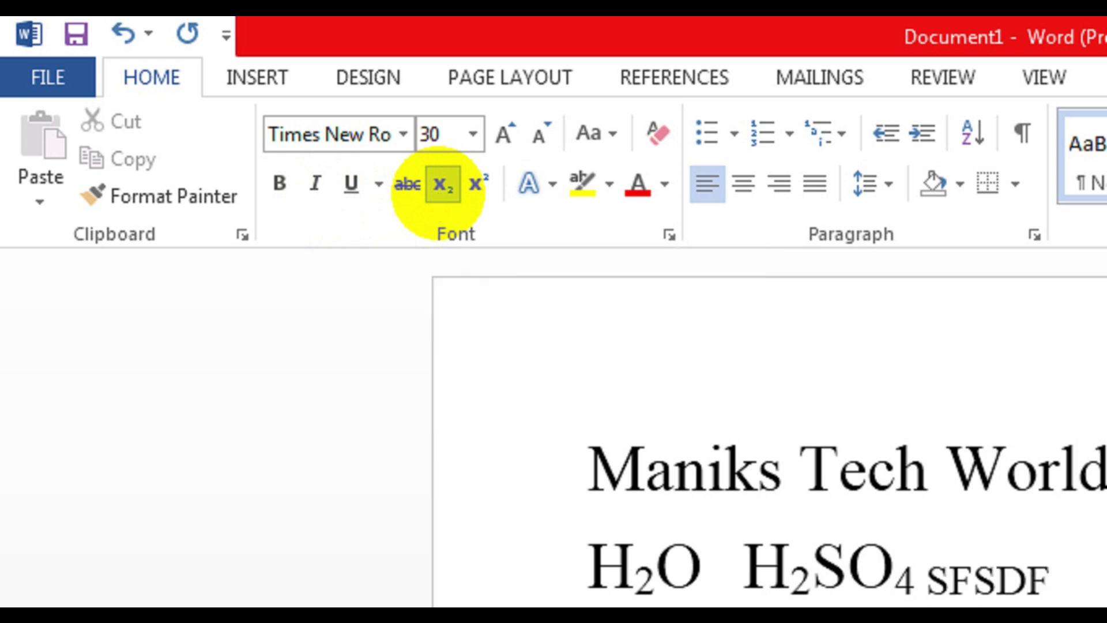
Append "345" to the subscript sample text after H2SO4, and delete the whole sample text
text(345)
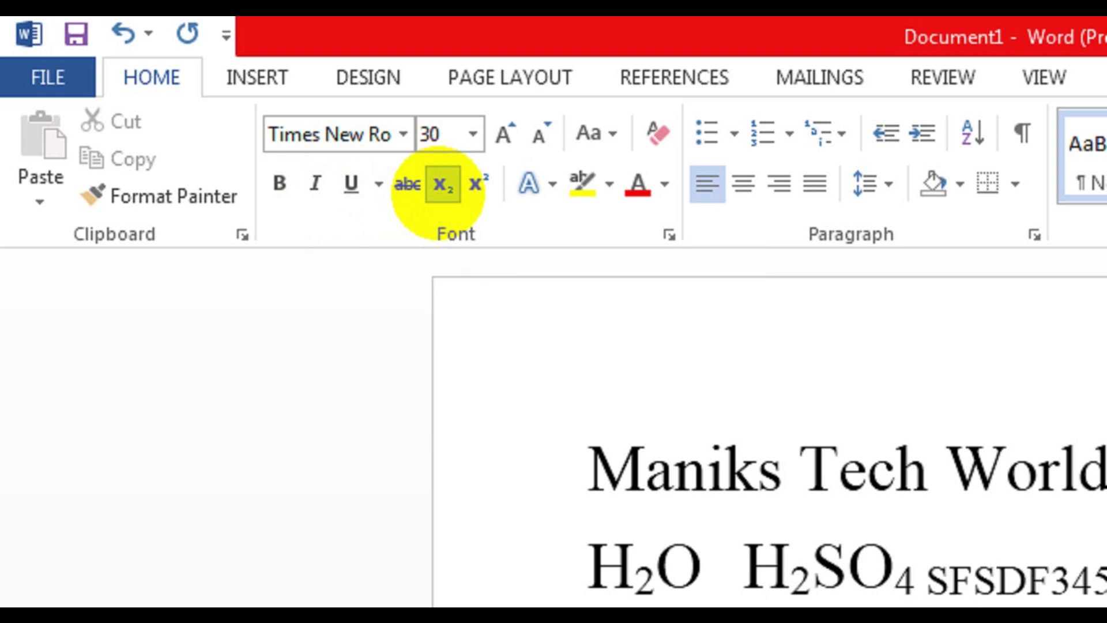
key(BackSpace)
key(BackSpace)
key(BackSpace)
key(BackSpace)
key(BackSpace)
key(BackSpace)
key(BackSpace)
key(BackSpace)
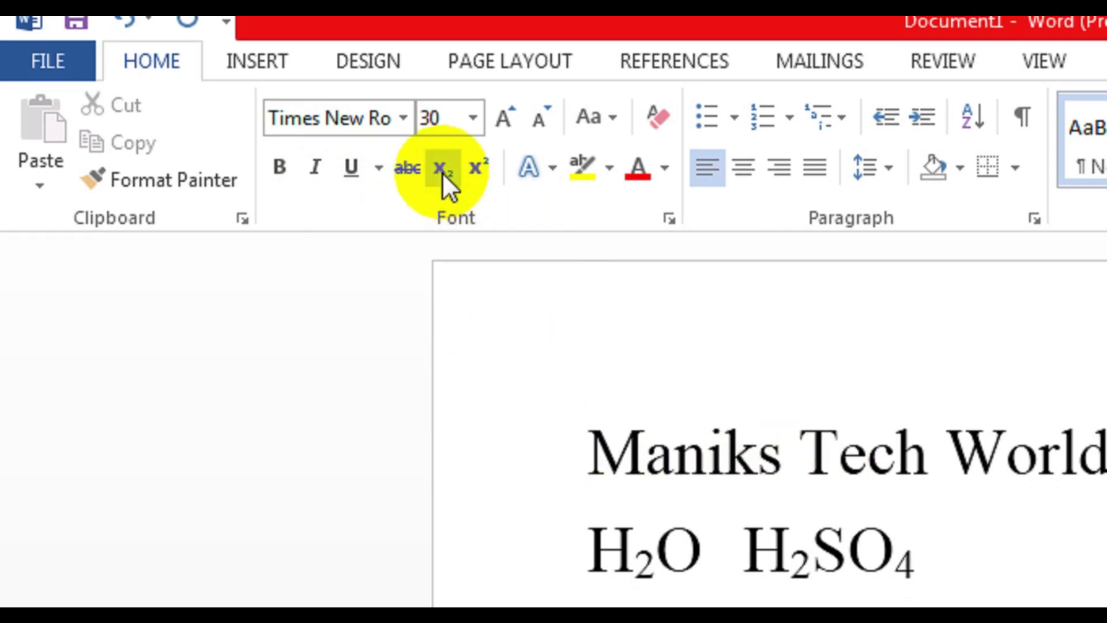
Turn off subscript and try out "JHJHDF" as normal text after H2SO4, deleting it again
click(442, 172)
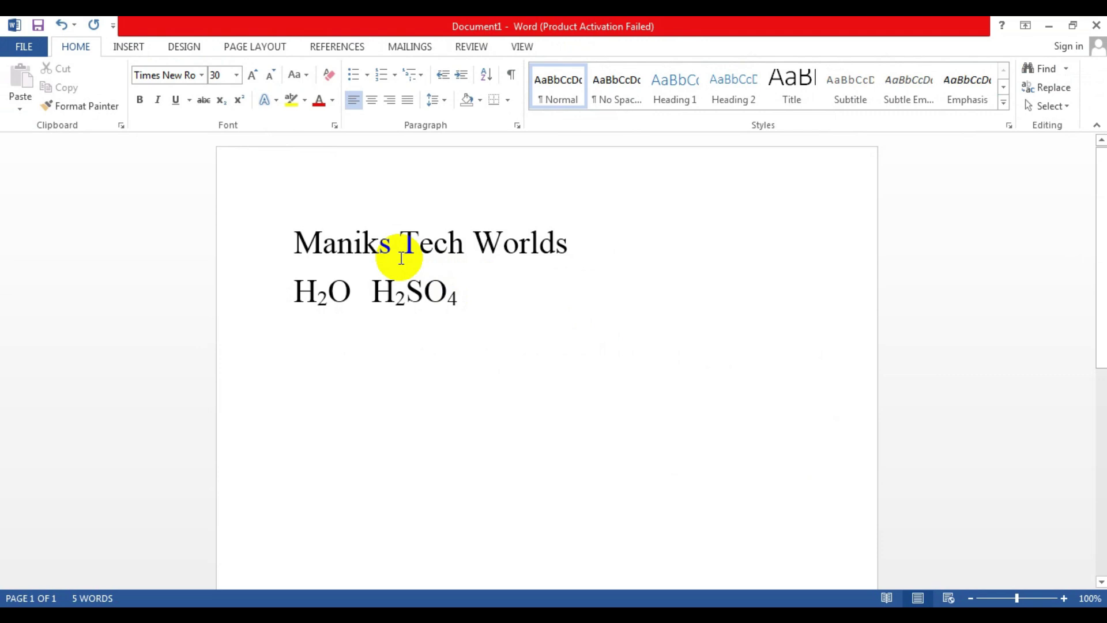
text(JHJHDF)
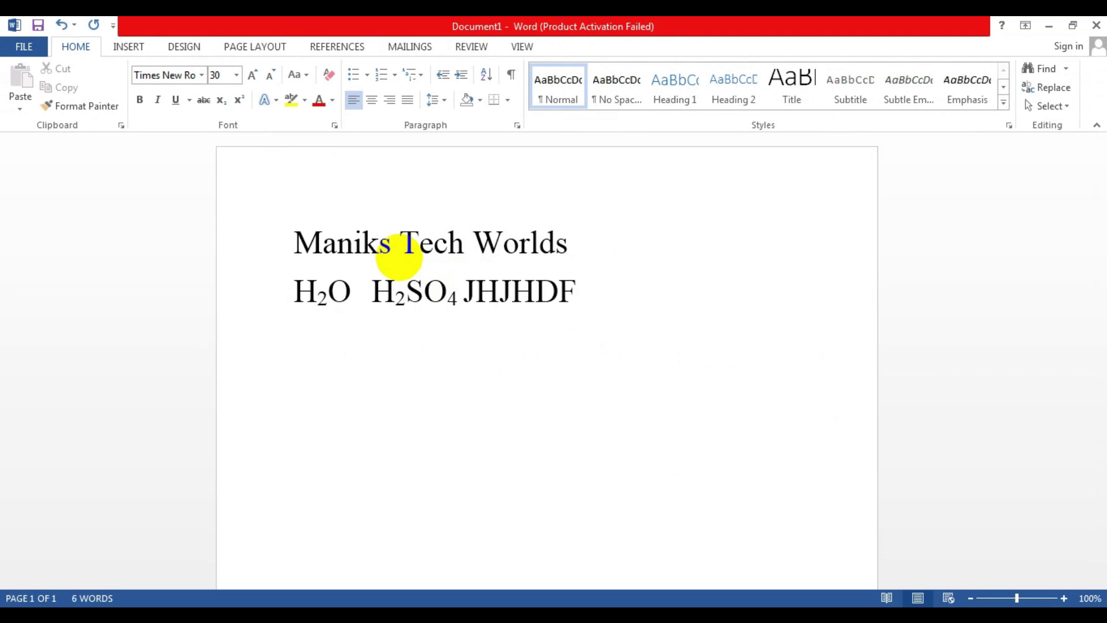
key(BackSpace)
key(BackSpace)
key(BackSpace)
key(BackSpace)
key(BackSpace)
key(BackSpace)
key(BackSpace)
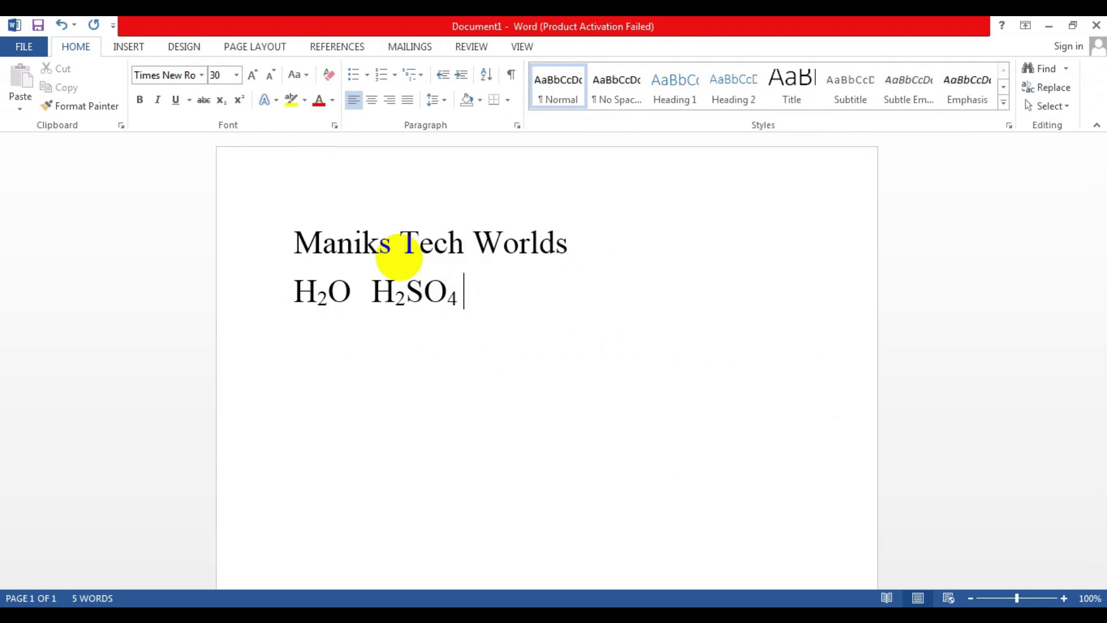
Write the sample text "JHJDSHFJHDSFNVB" after H2SO4 in bold, italic and underline
click(153, 104)
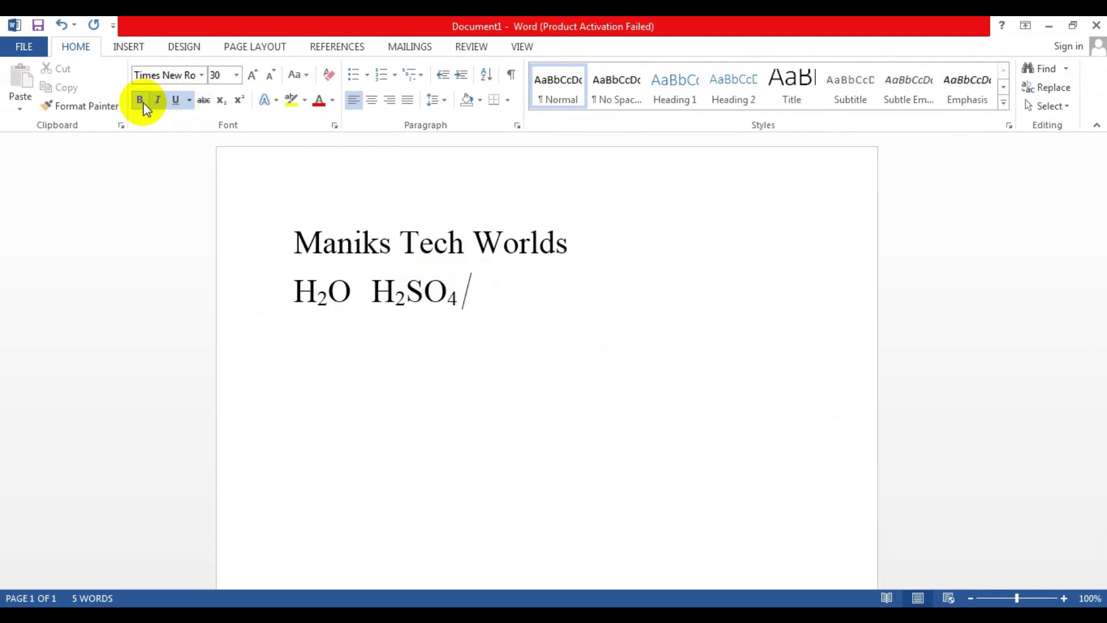
click(140, 101)
text(J)
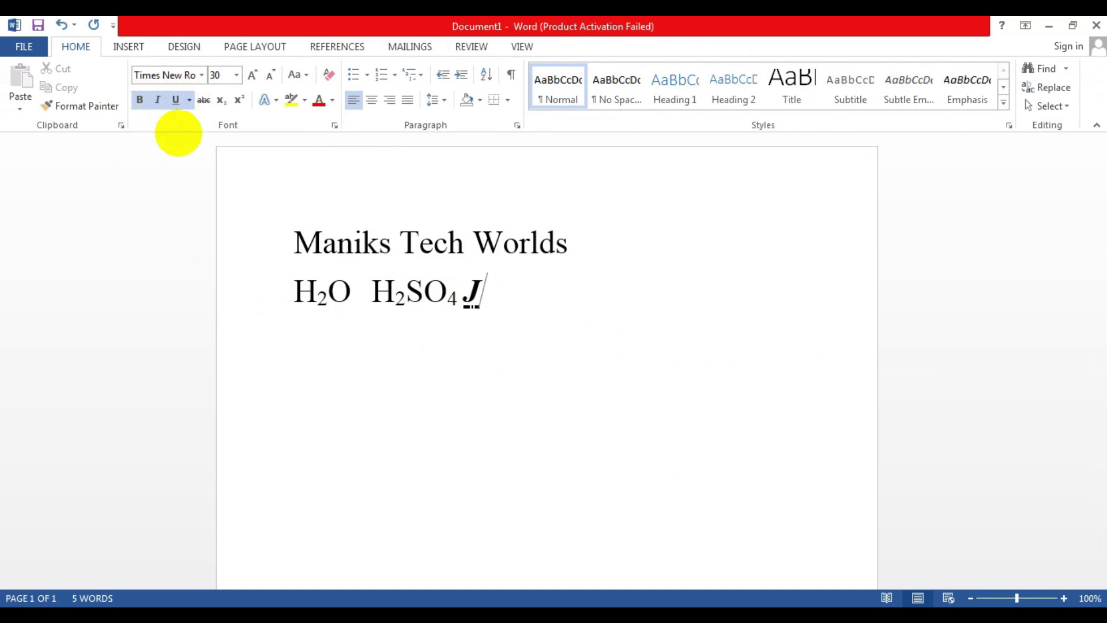
text(HJDSHFJHDSF)
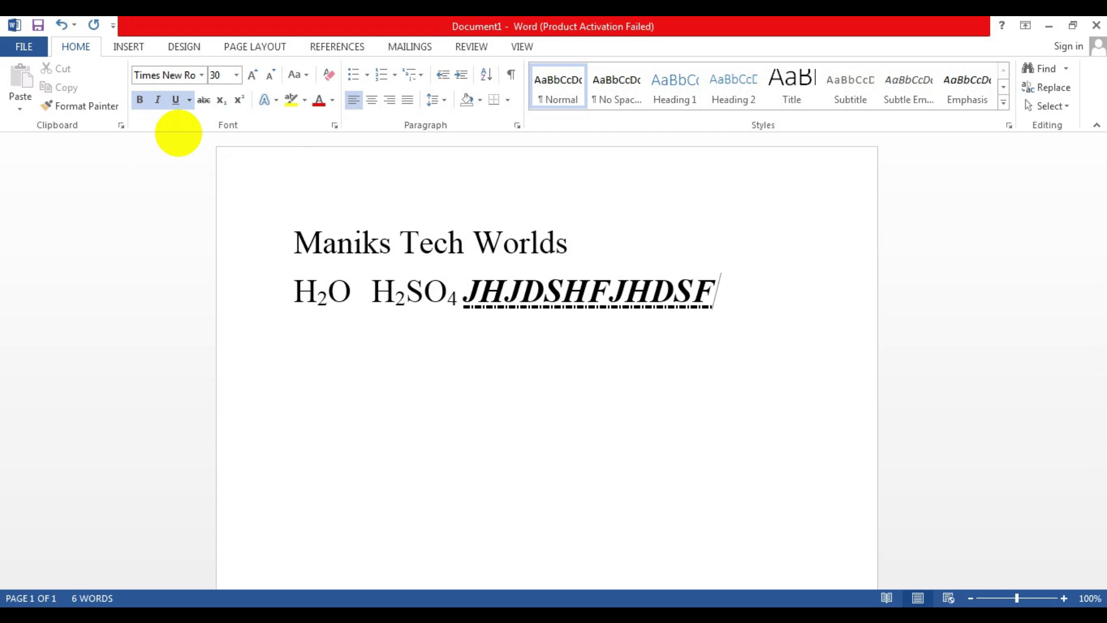
text(NVB)
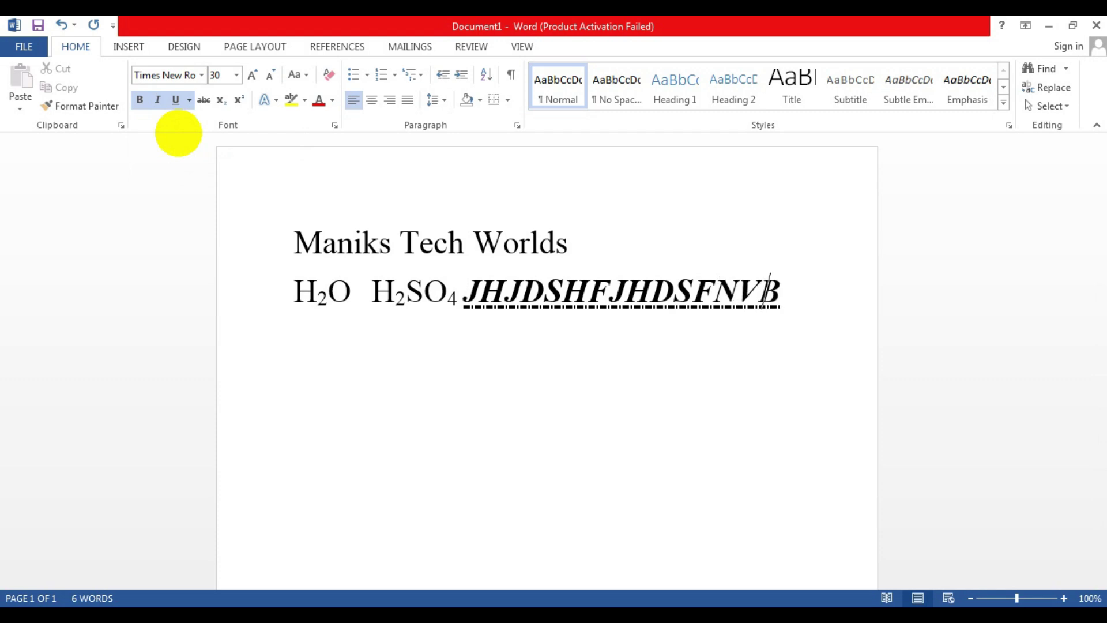
Delete the bold, italic, underlined sample text after H2SO4 and turn off those three formats
key(BackSpace)
key(BackSpace)
key(BackSpace)
key(BackSpace)
key(BackSpace)
key(BackSpace)
key(BackSpace)
key(BackSpace)
key(BackSpace)
key(BackSpace)
key(BackSpace)
key(BackSpace)
key(BackSpace)
key(BackSpace)
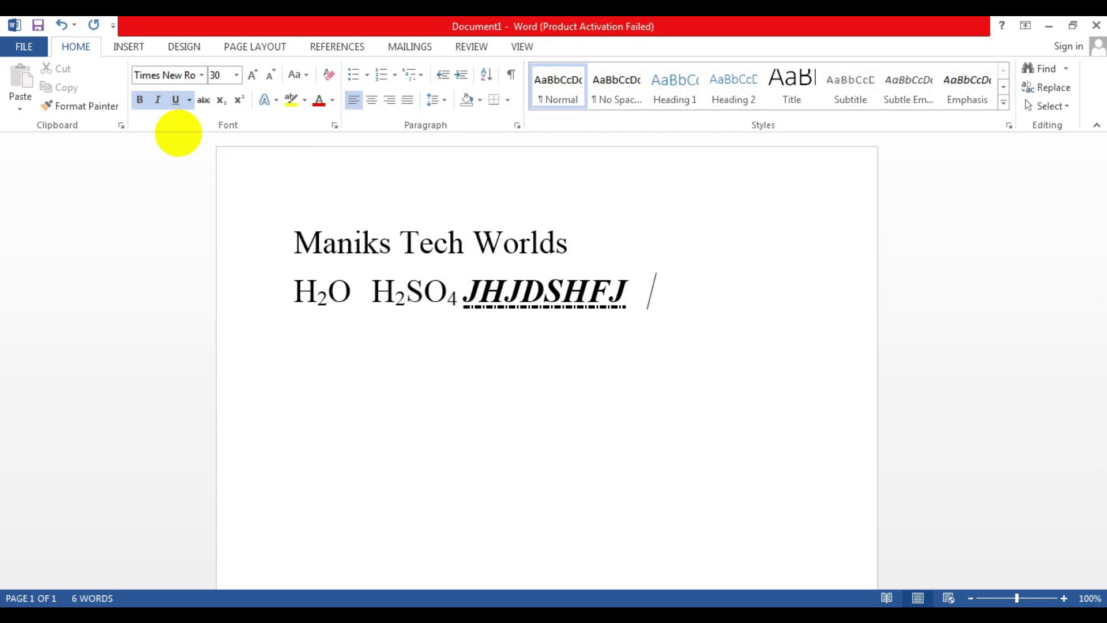
key(BackSpace)
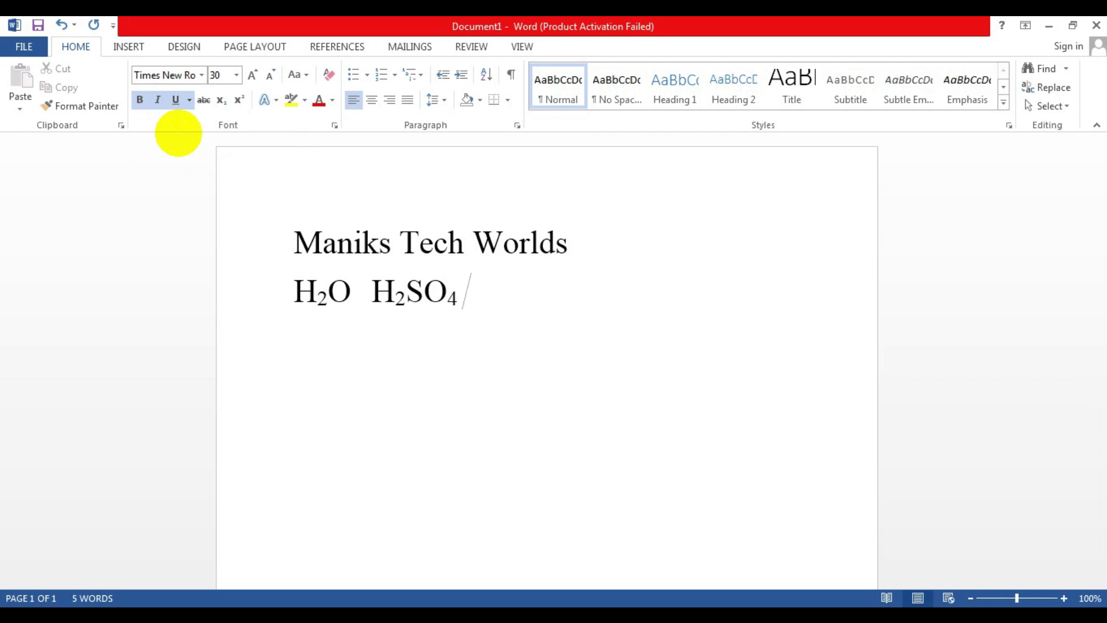
click(153, 104)
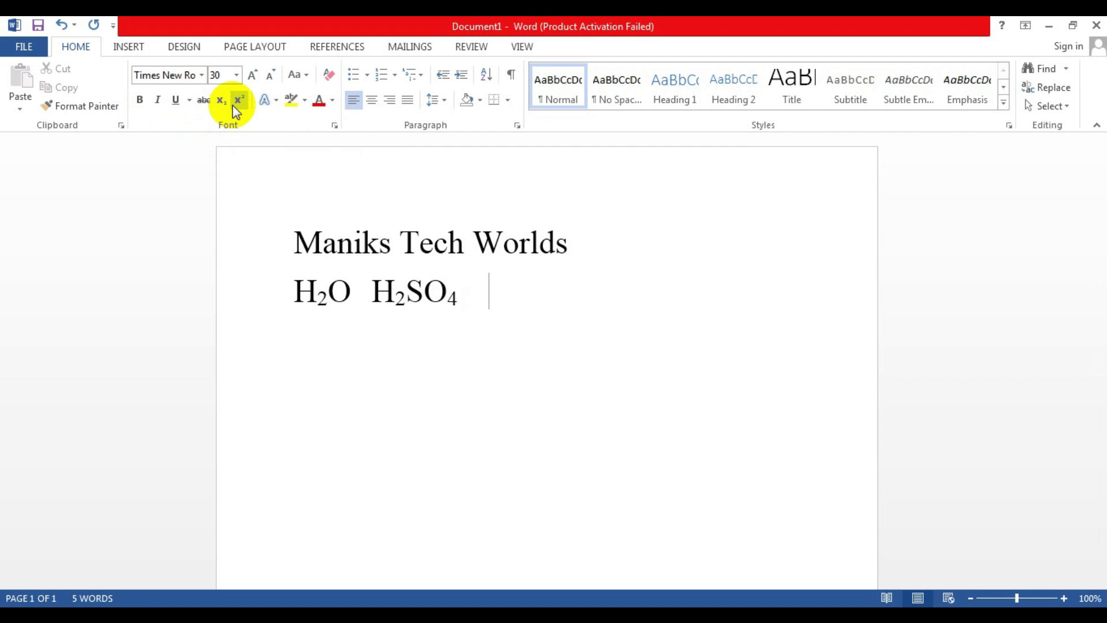
Write "22 33" after H2SO4 and format the second digit of each number as superscript
text(22 33)
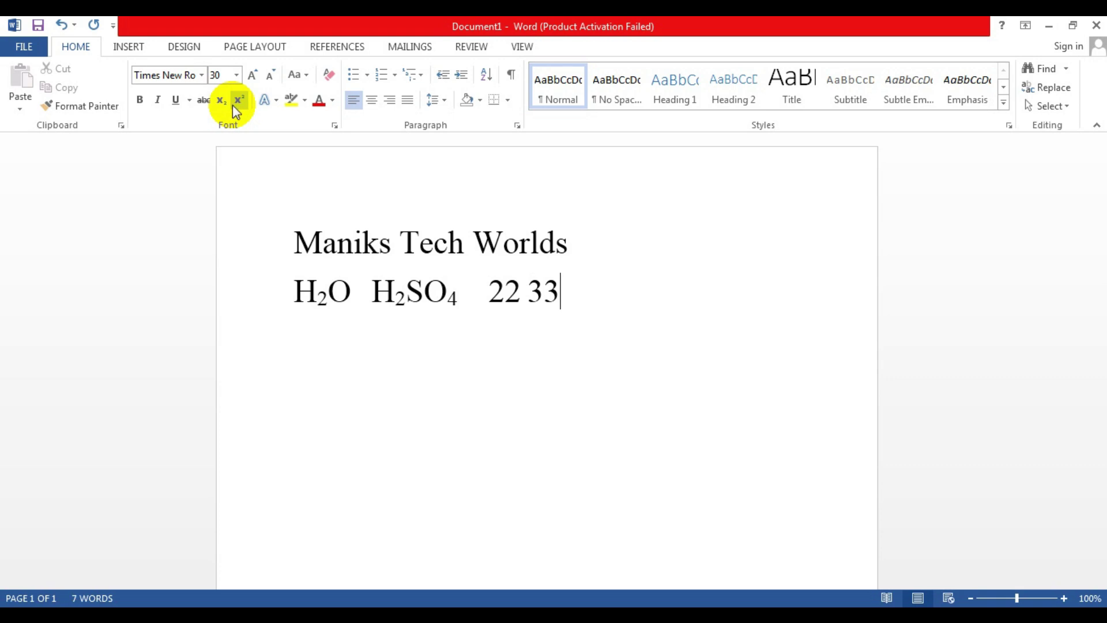
double_click(505, 289)
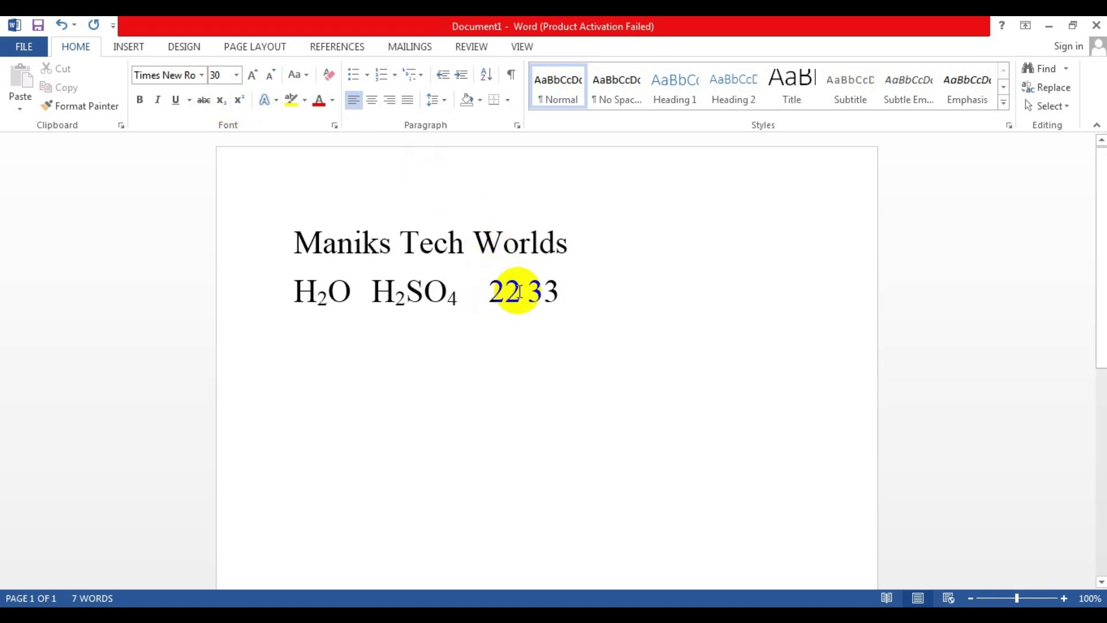
drag(521, 288, 507, 293)
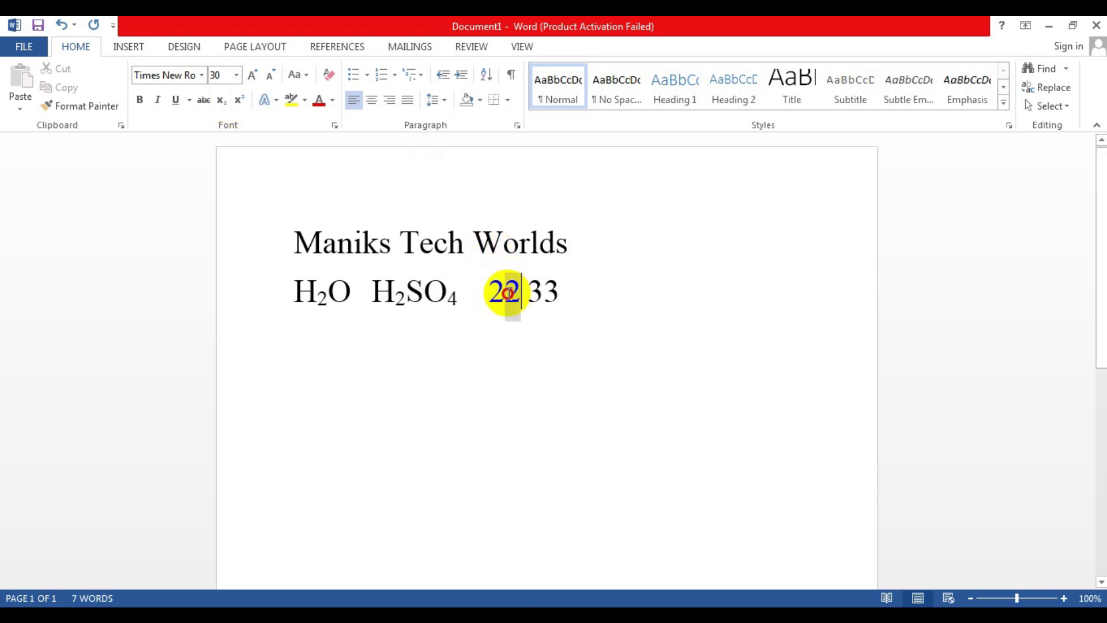
click(239, 101)
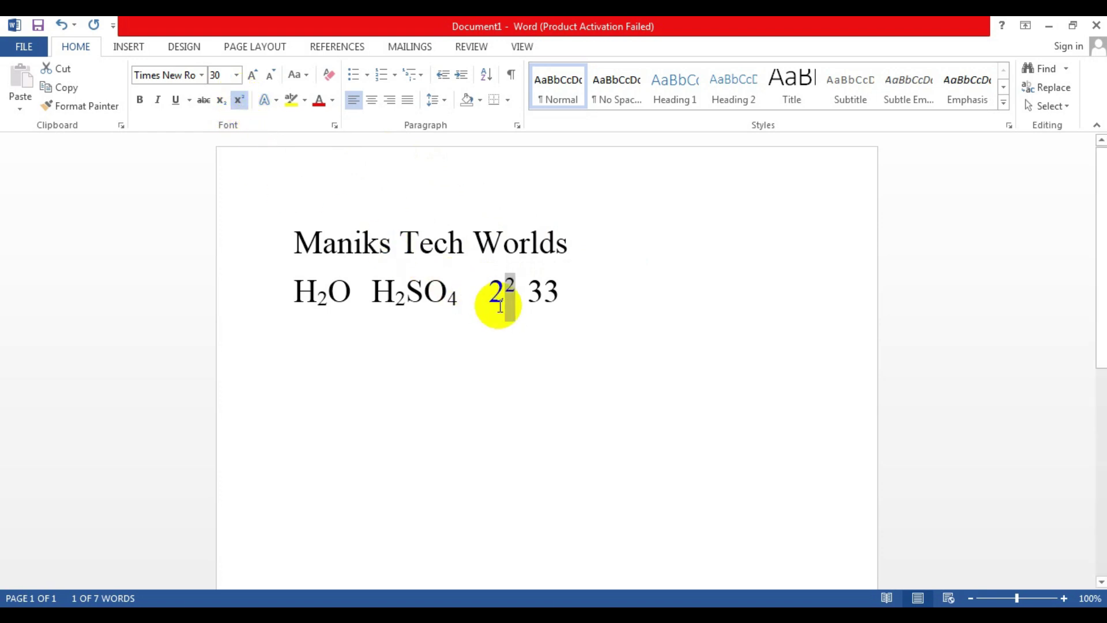
drag(563, 298, 545, 292)
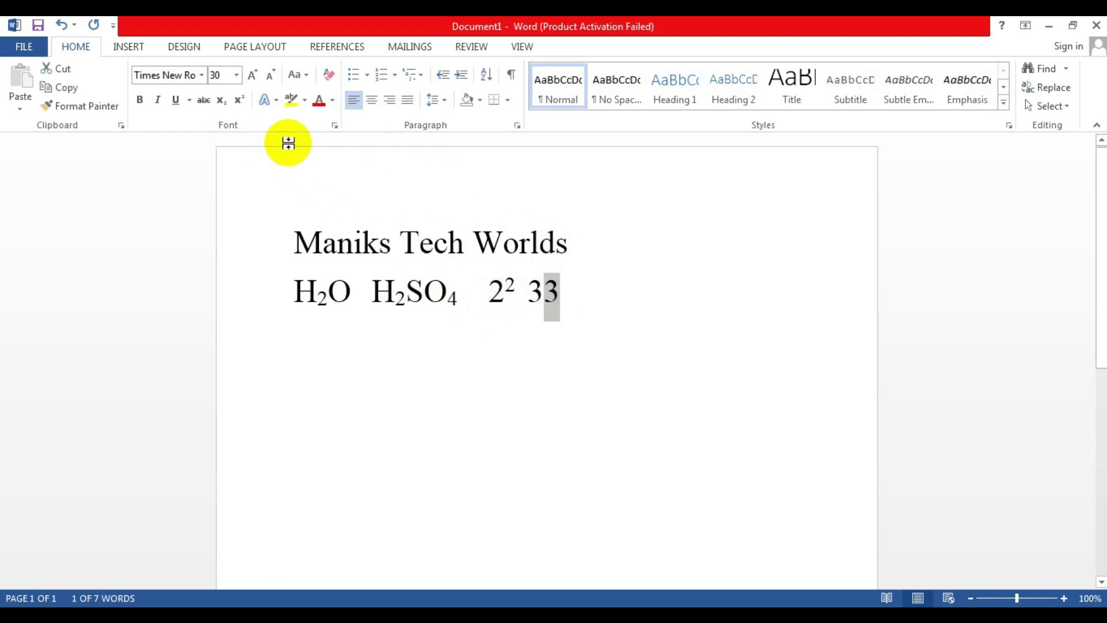
click(240, 105)
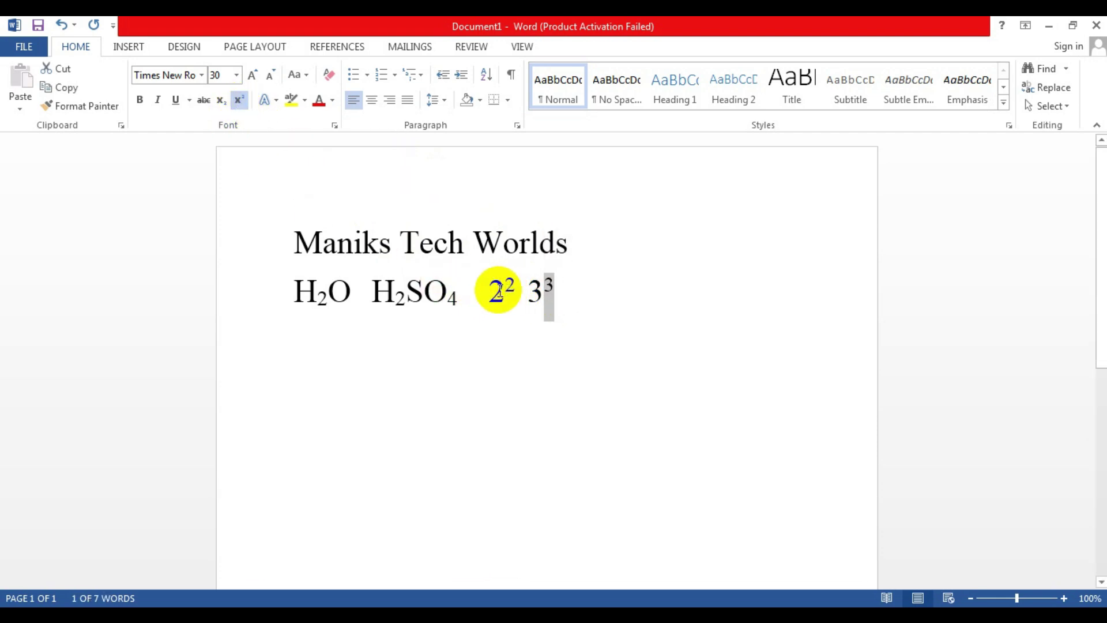
click(580, 299)
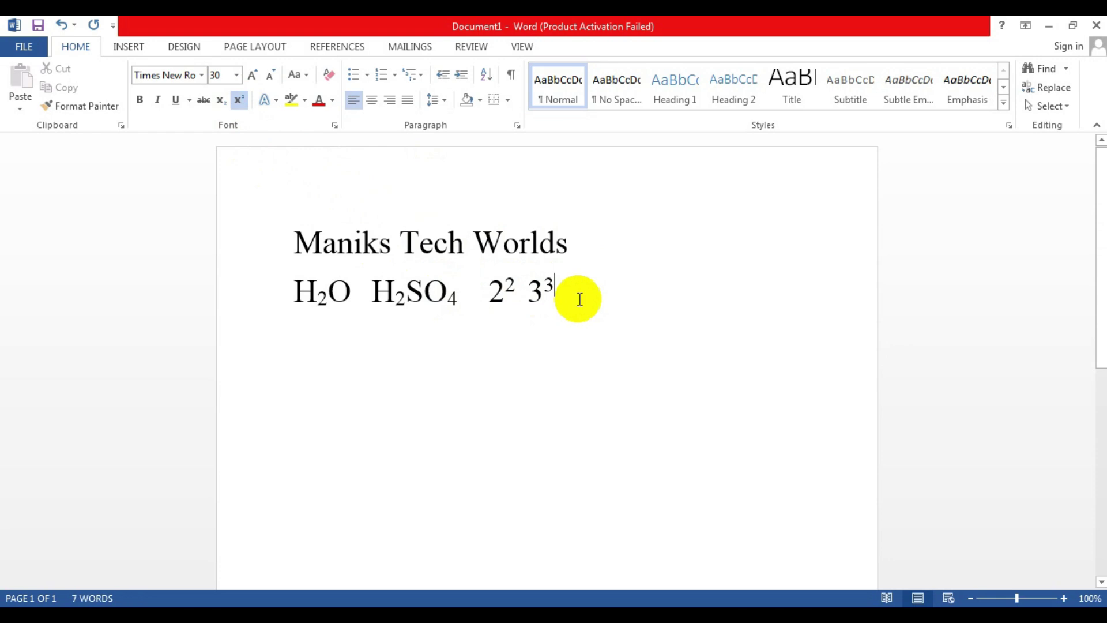
click(237, 102)
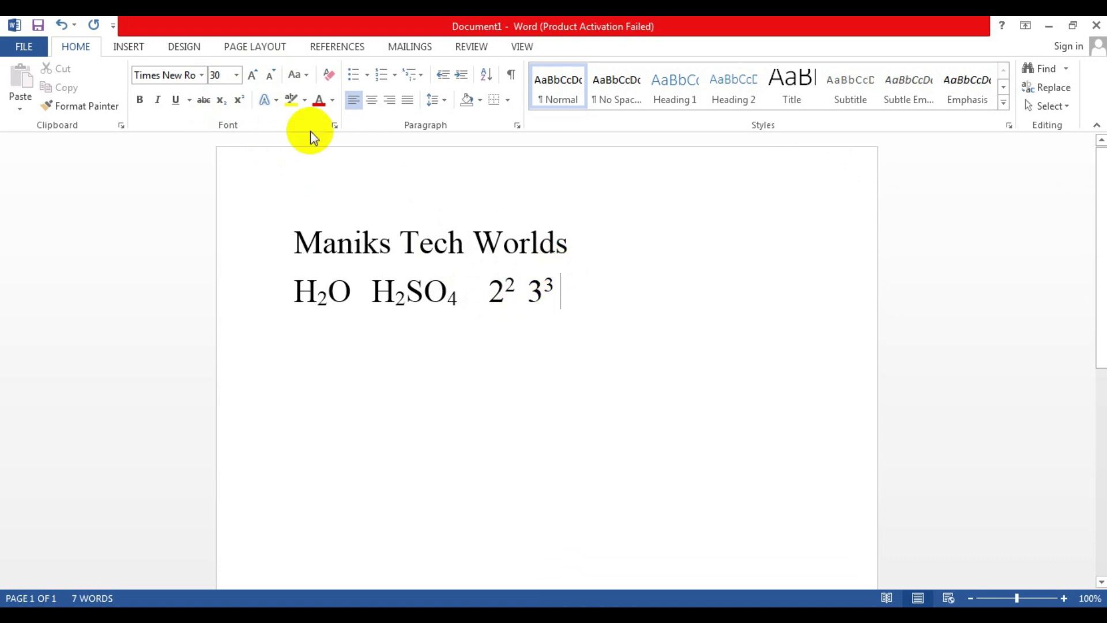
Enlarge the "Maniks Tech Worlds" line stepwise to font size 80
drag(608, 242, 311, 245)
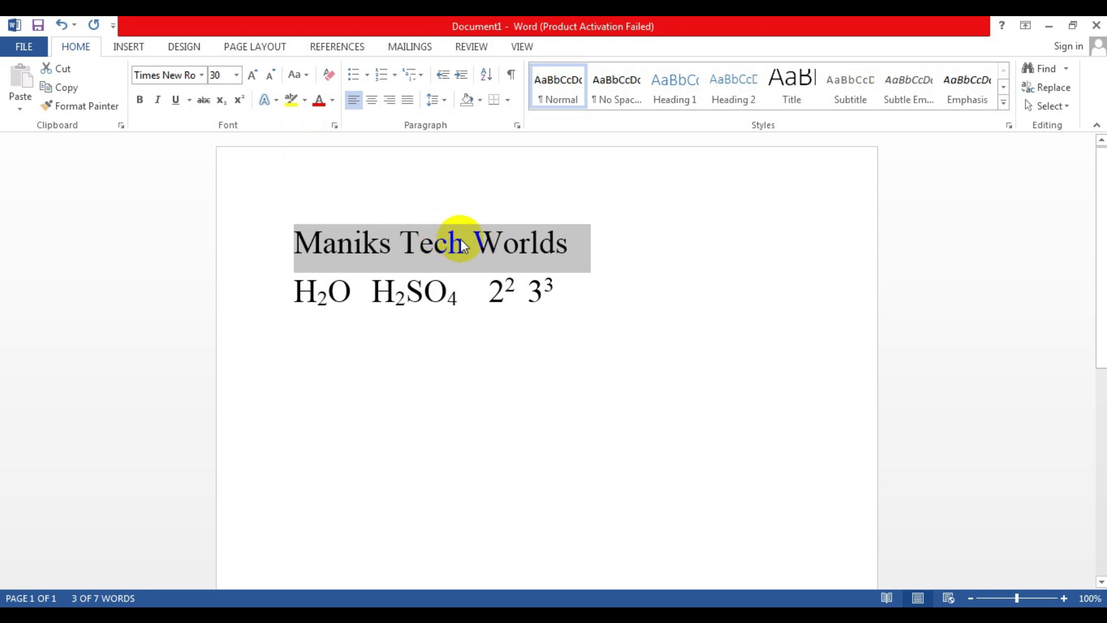
click(251, 75)
click(251, 76)
click(251, 75)
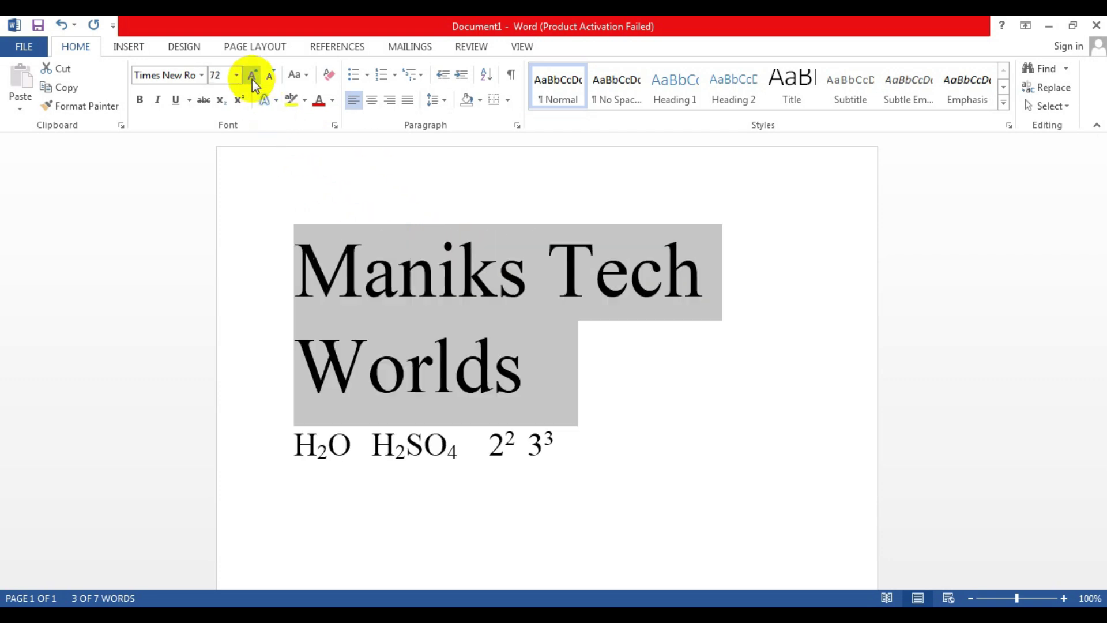
click(252, 76)
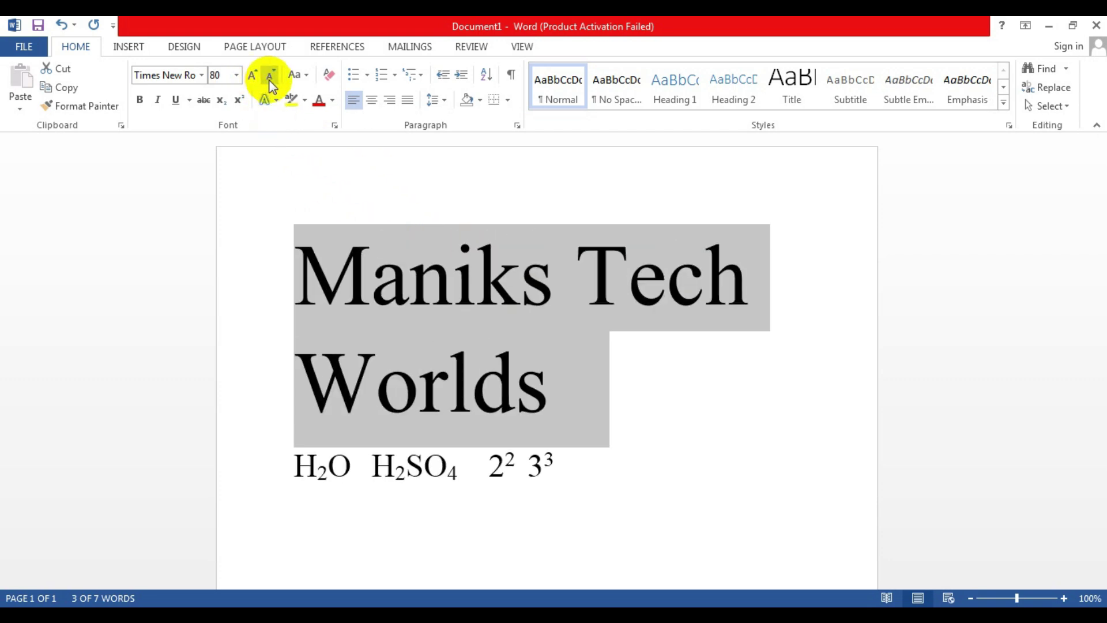
Shrink the "Maniks Tech Worlds" line stepwise to font size 26
click(270, 77)
click(270, 78)
click(271, 80)
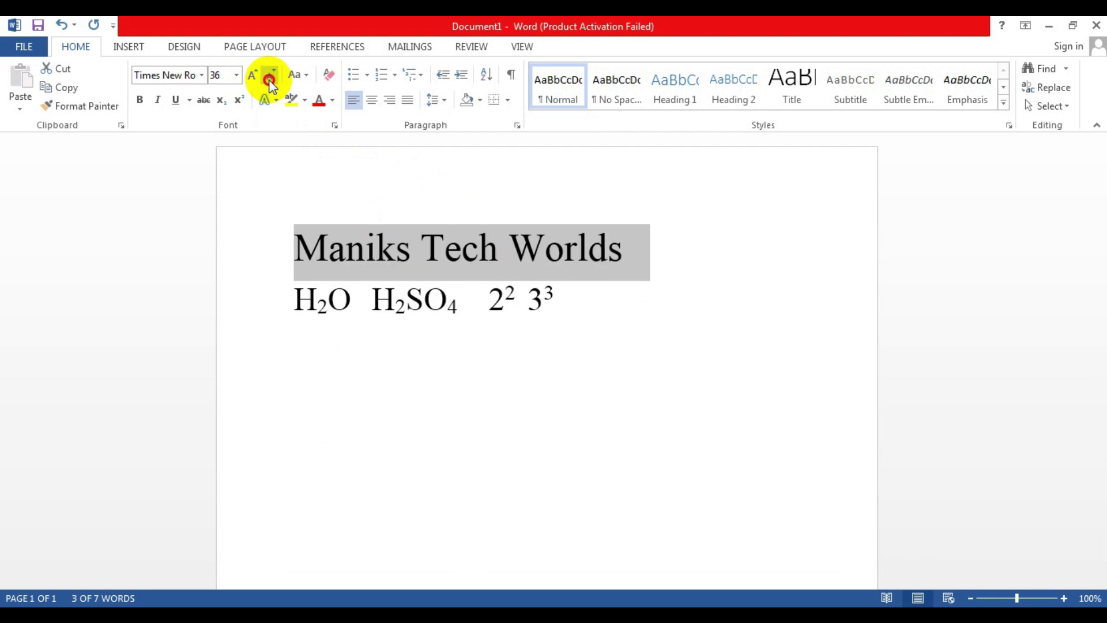
click(271, 79)
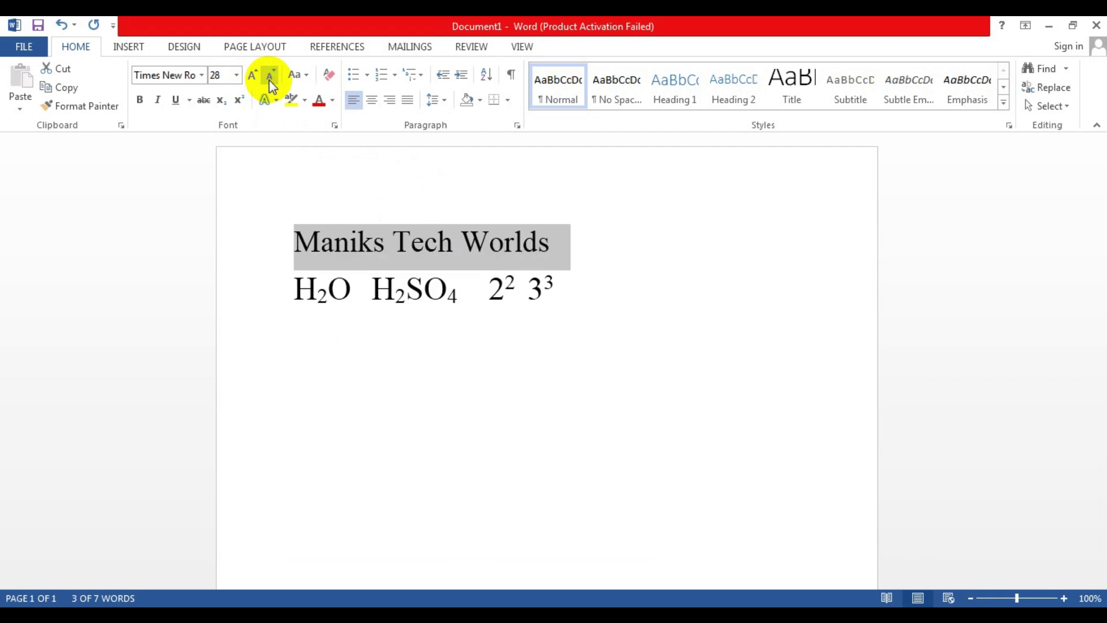
click(269, 79)
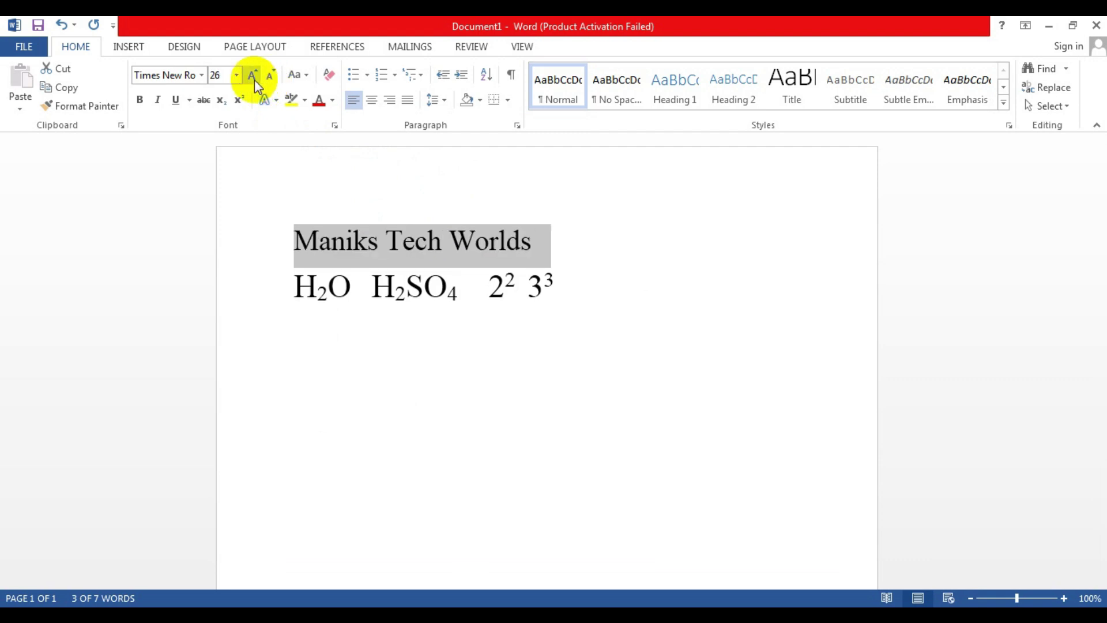
Increase the font size of the "Maniks Tech Worlds" line to 36 and deselect it
click(255, 79)
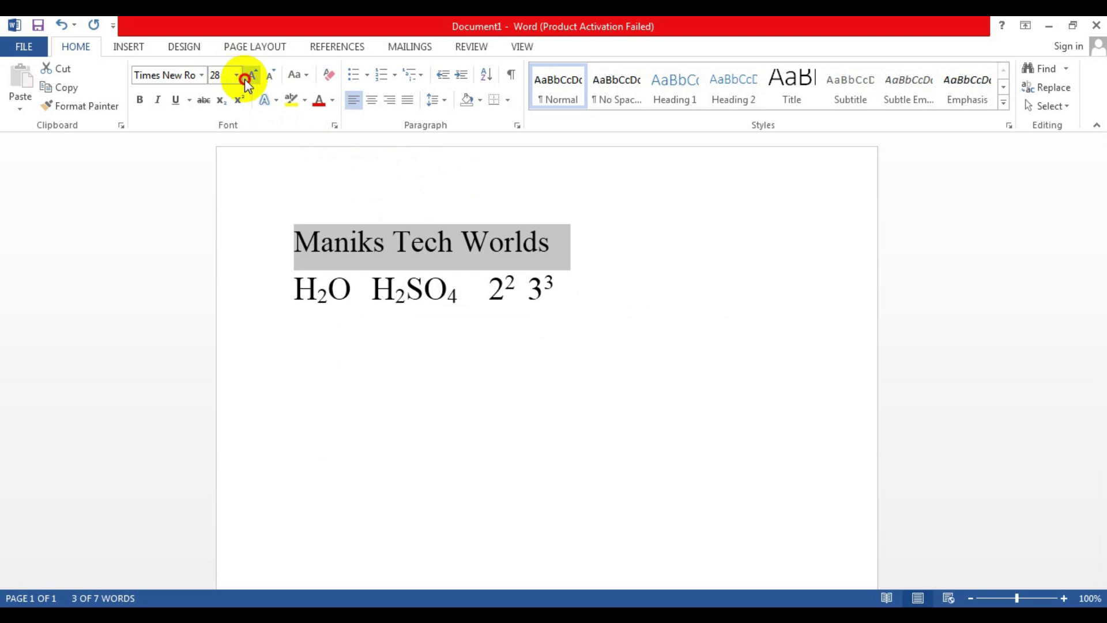
click(252, 78)
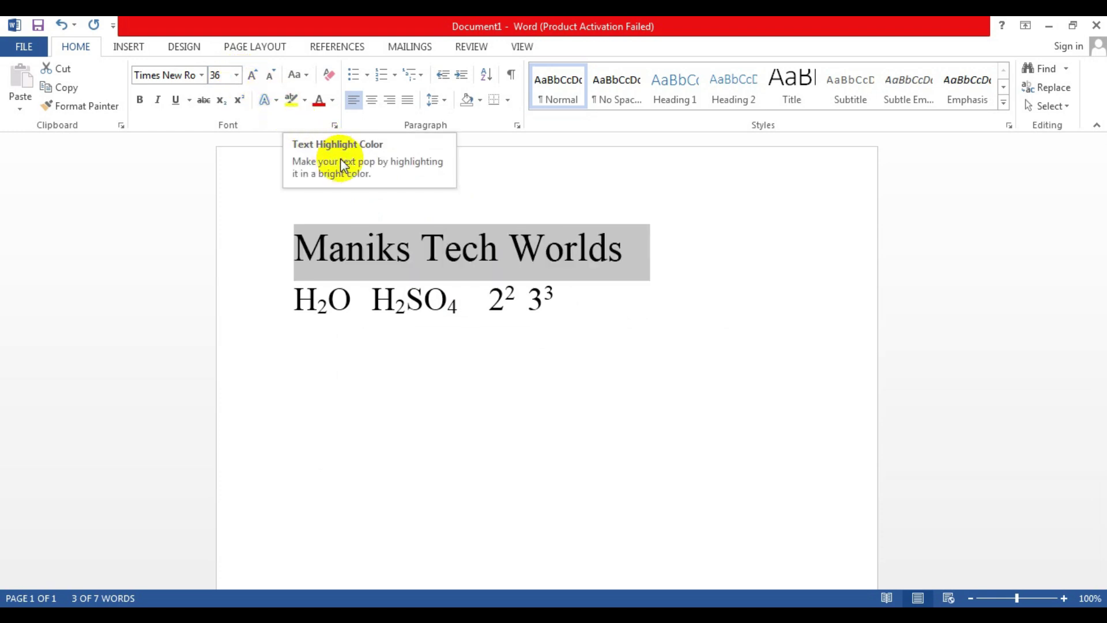
click(568, 313)
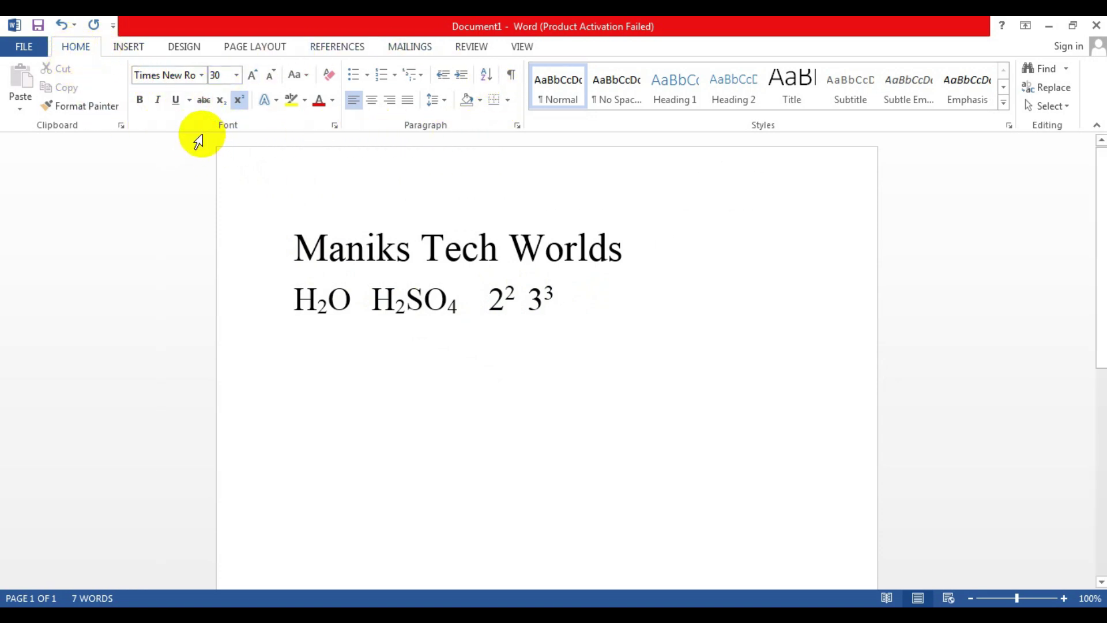
click(138, 47)
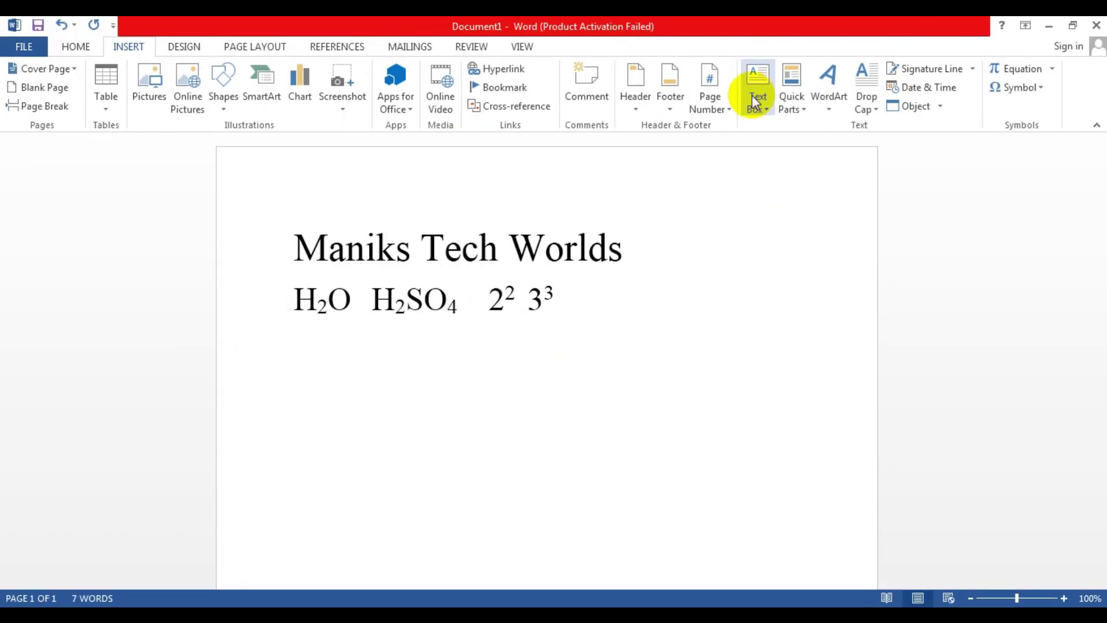
click(179, 55)
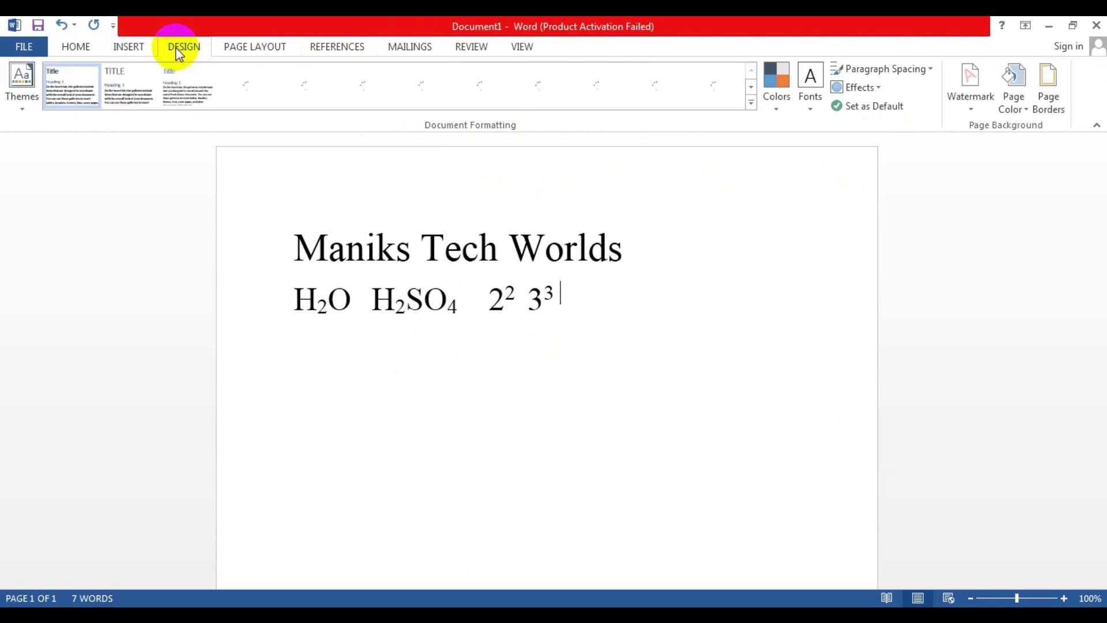
click(256, 54)
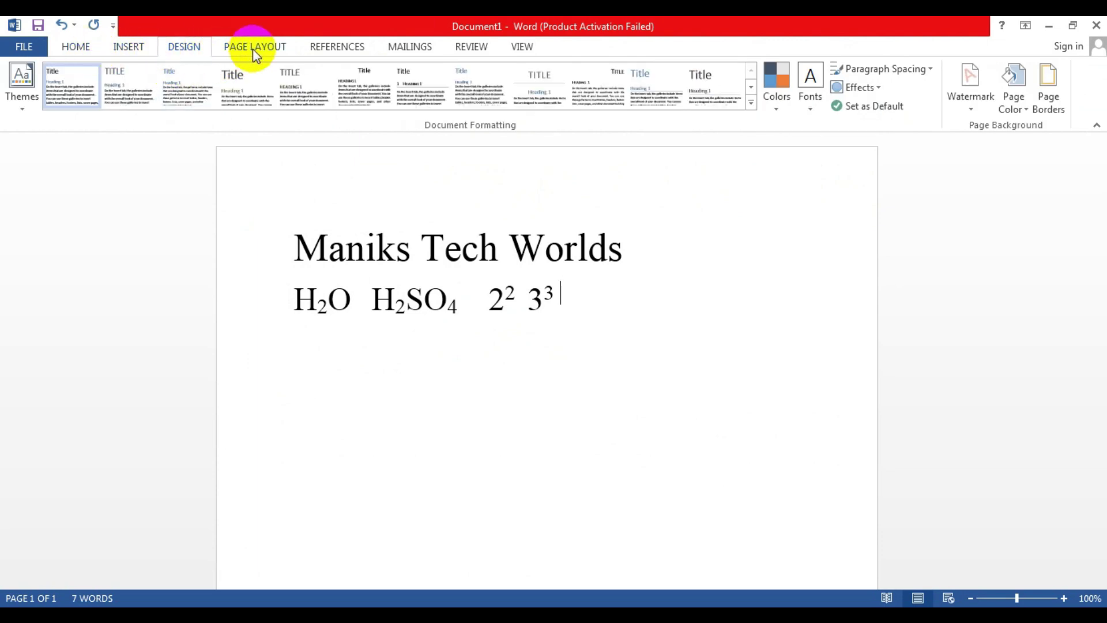
click(89, 48)
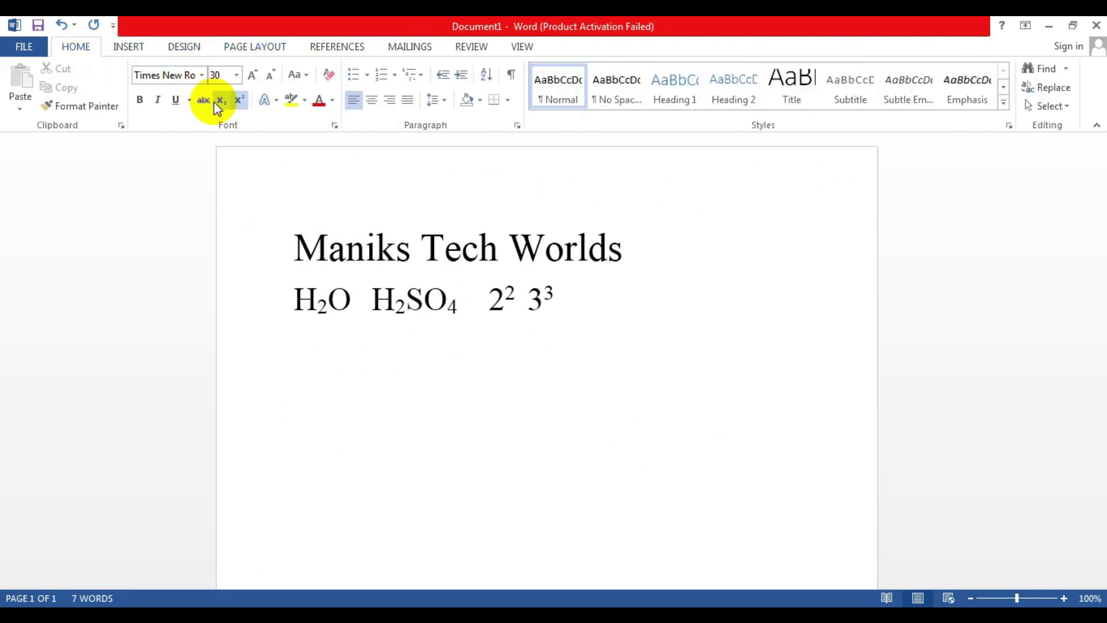